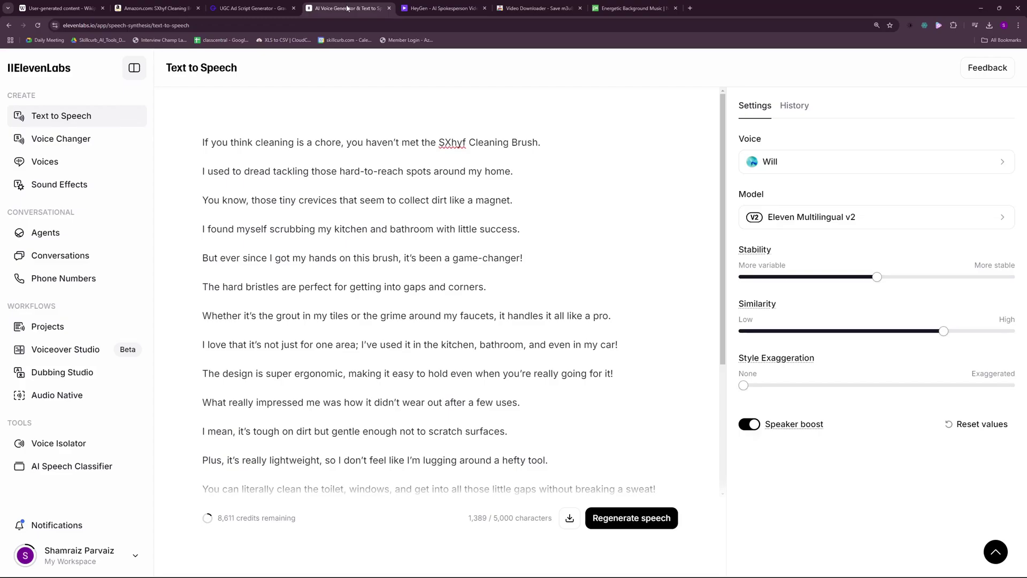
click(439, 8)
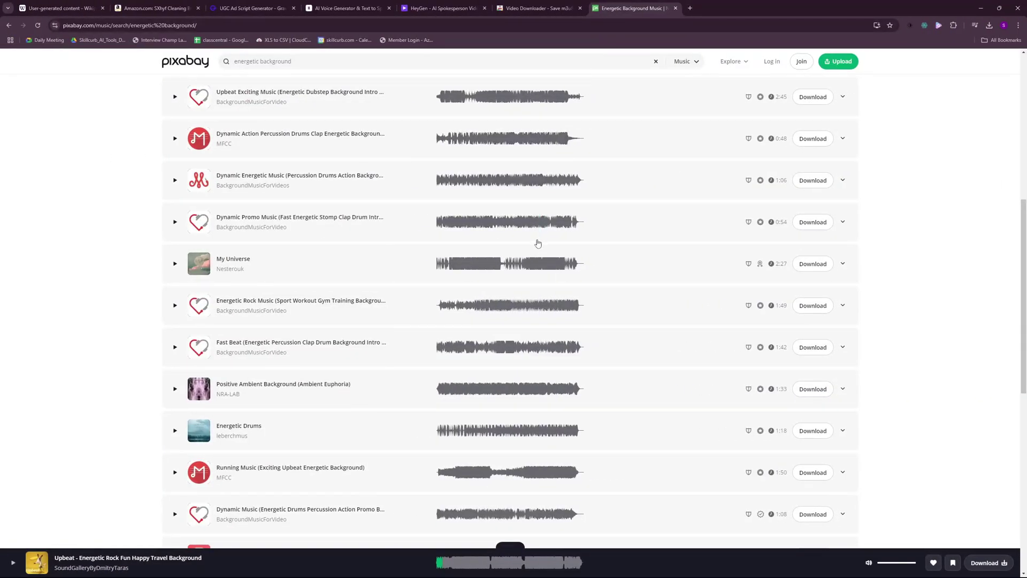
scroll(538, 244, up, 3)
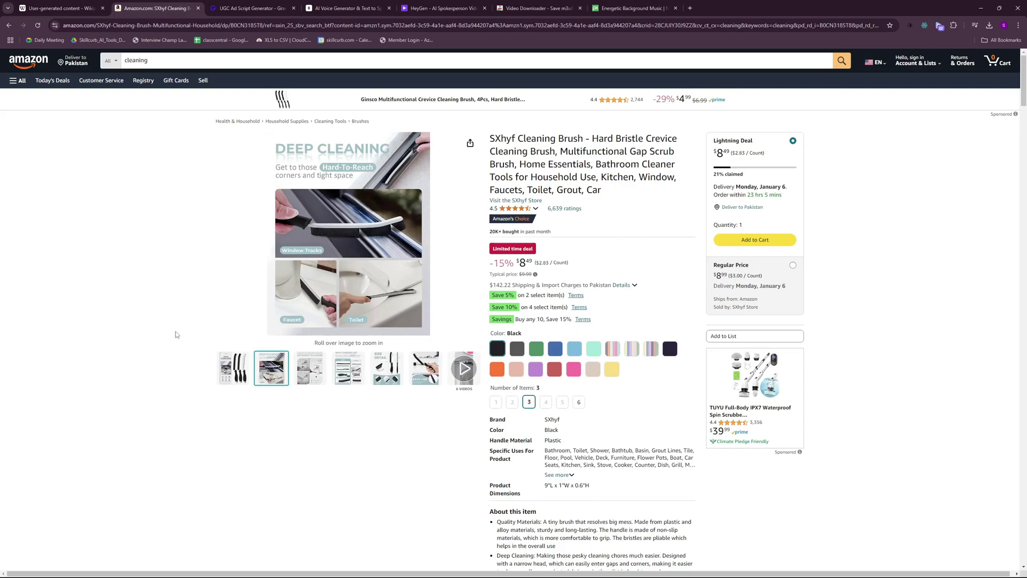
scroll(175, 337, down, 3)
scroll(175, 339, down, 2)
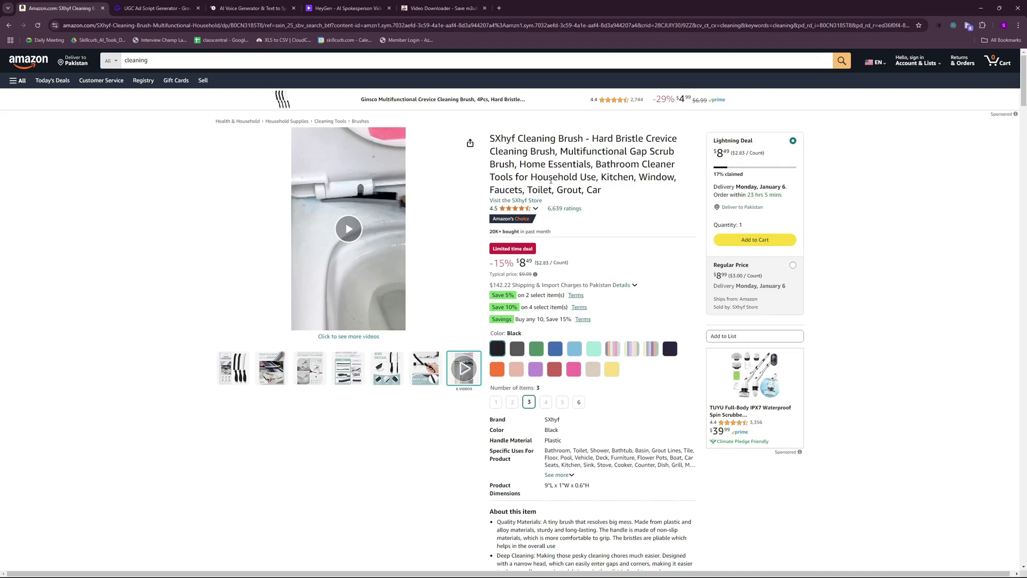
Step: Copy the product name from the Amazon listing and enter "SXhyf Cleaning Brush" as the product name in GravityWrite's UGC Ad Script Generator
drag(586, 140, 517, 140)
key(ctrl+Tab)
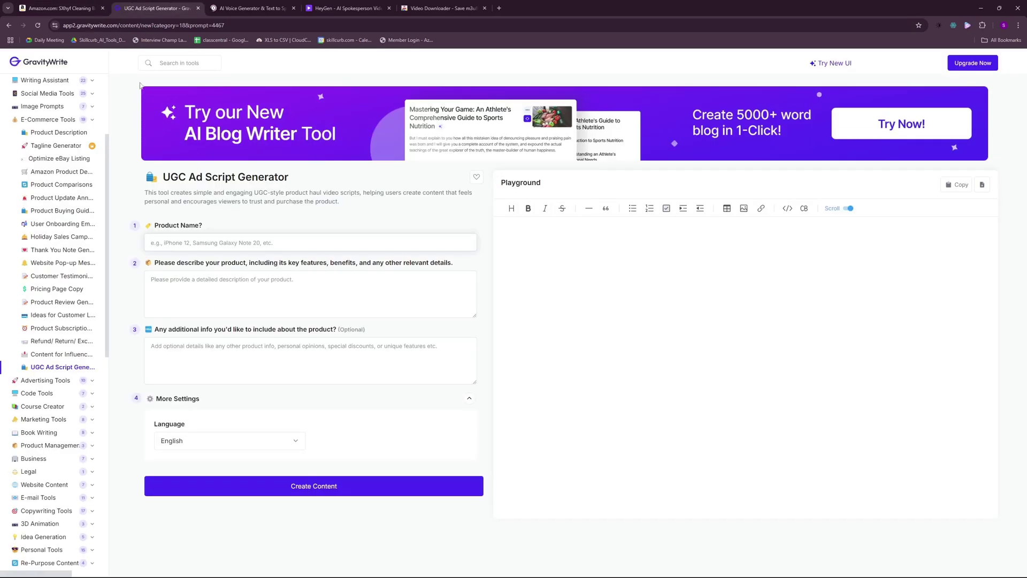
click(244, 236)
text(SXhyf Cleaning Brush)
Step: Fill in the product description with the rest of the Amazon listing title, from "Hard Bristle Crevice Cleaning Brush" through "Car"
click(176, 284)
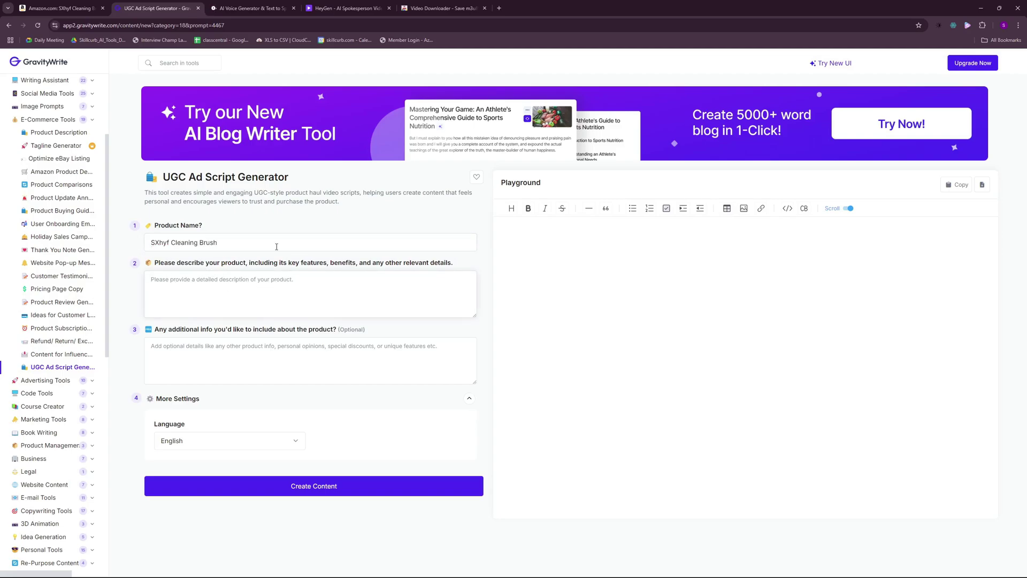
click(59, 8)
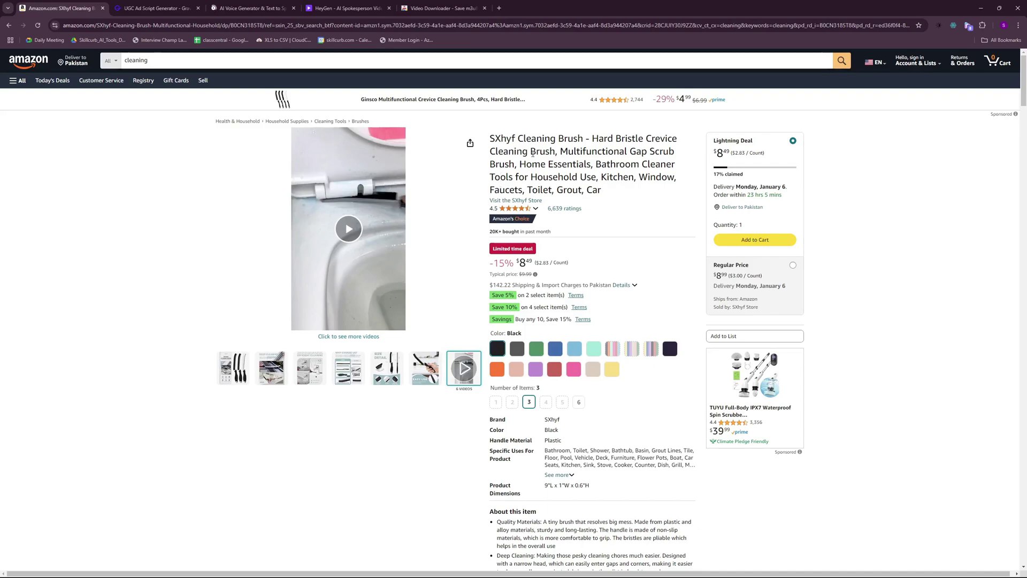
drag(593, 138, 605, 190)
key(ctrl+c)
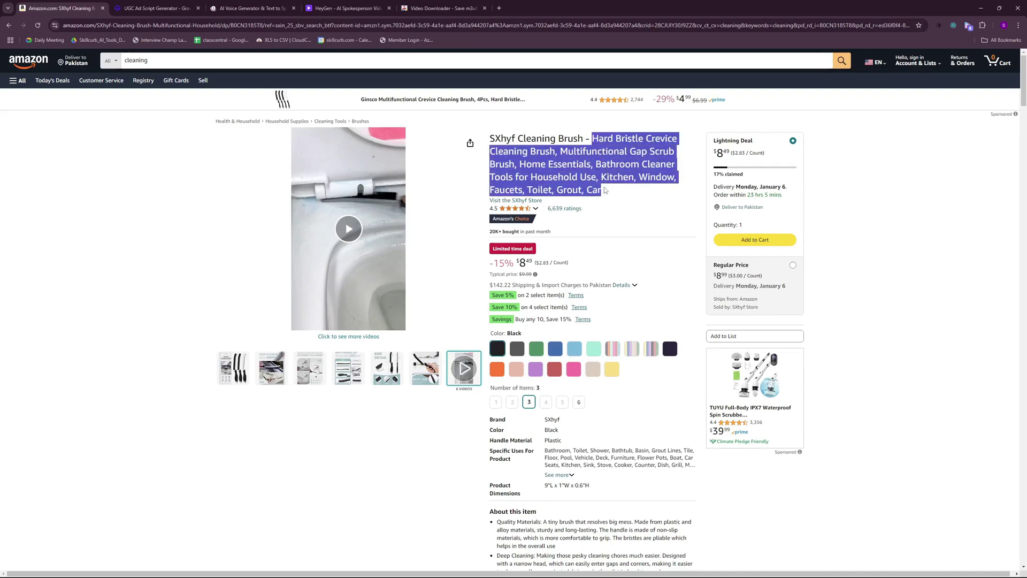
click(155, 8)
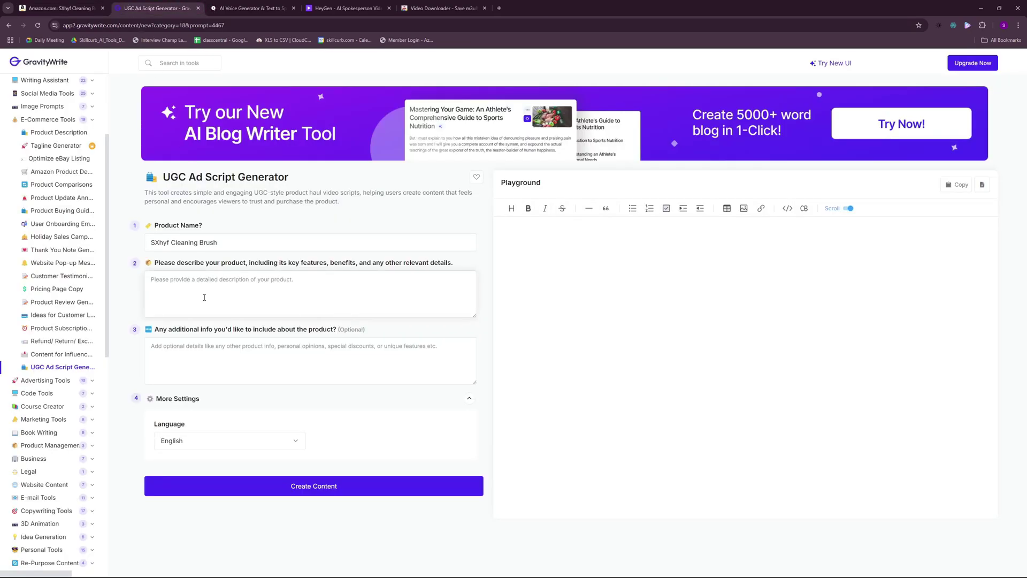
key(ctrl+v)
Step: Fill in the additional product info with all "About this item" bullet points copied from the Amazon listing
click(220, 364)
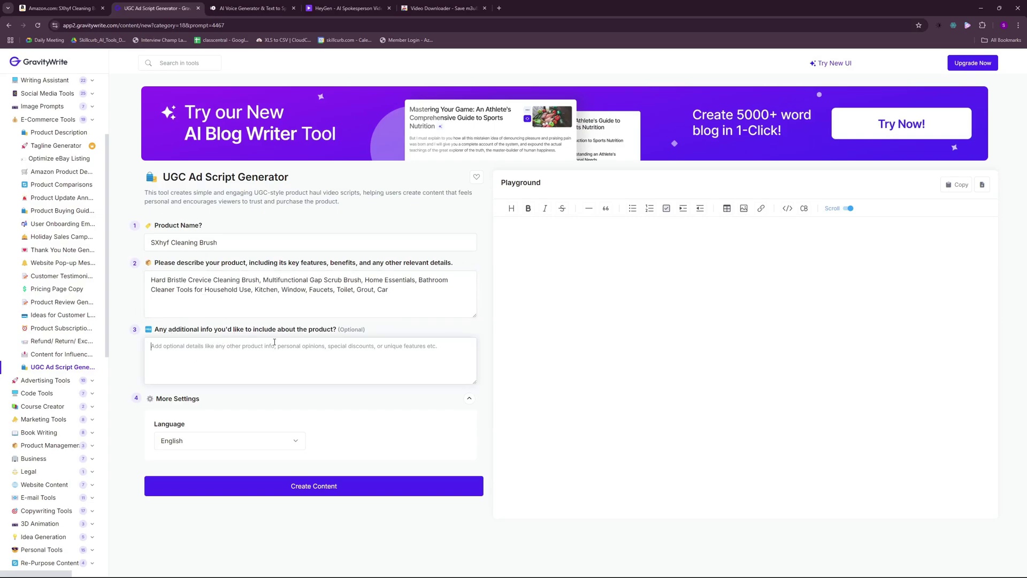
key(ctrl+shift+Tab)
scroll(528, 351, down, 4)
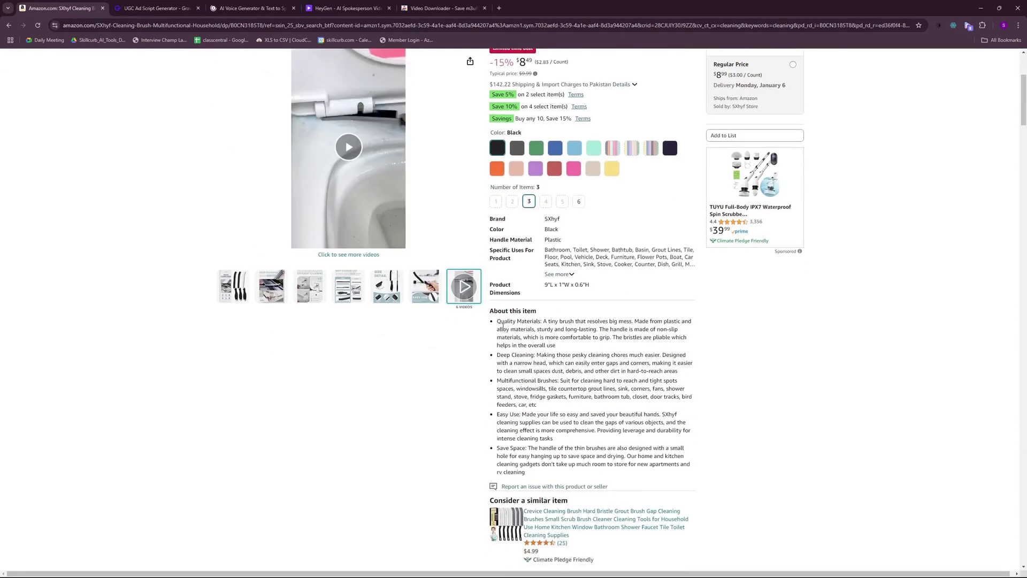
drag(498, 321, 525, 473)
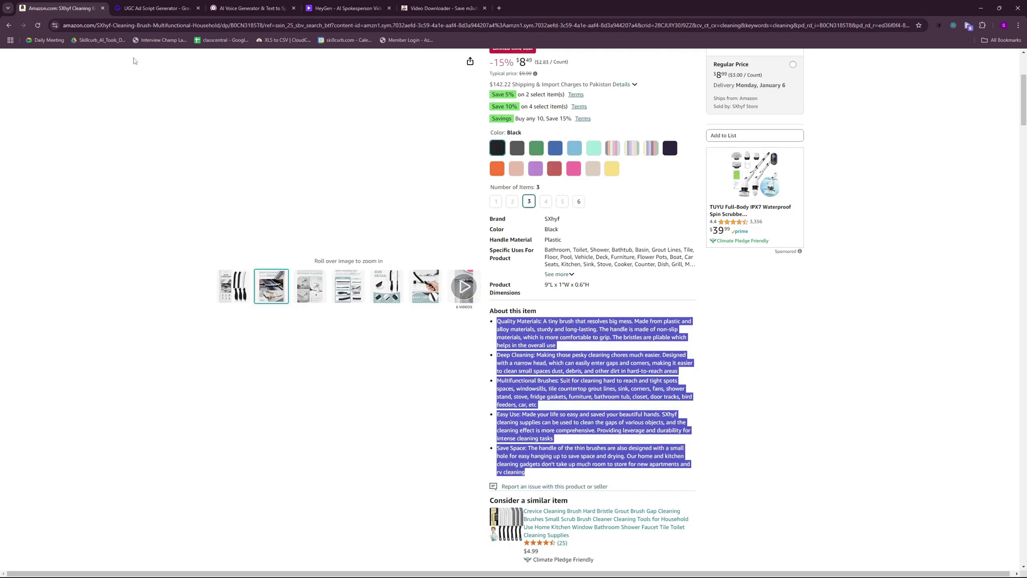
click(150, 8)
key(ctrl+v)
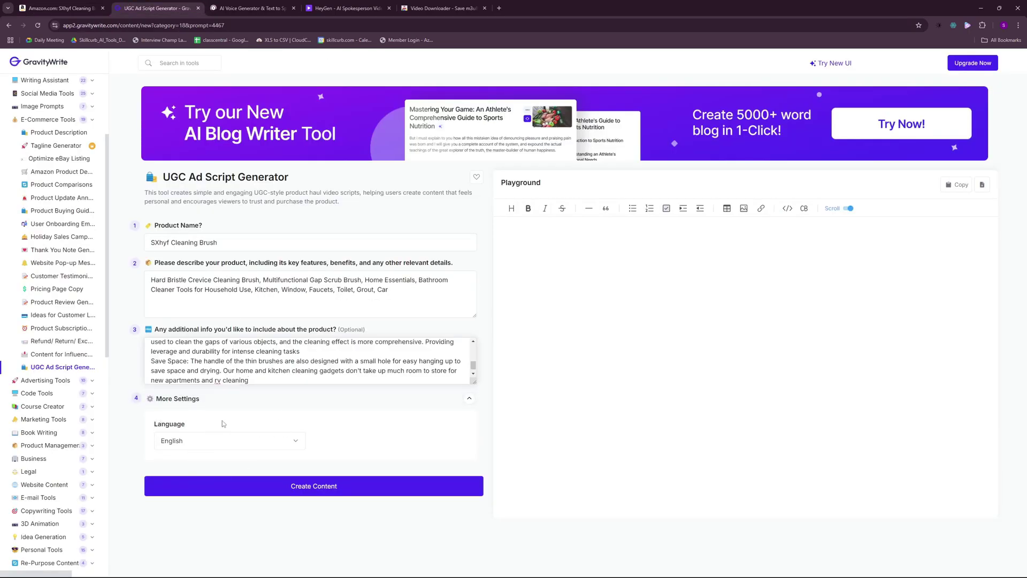
Step: Generate the UGC ad content and copy the script lines from "If you think cleaning is a chore" through the closing call to action
click(311, 488)
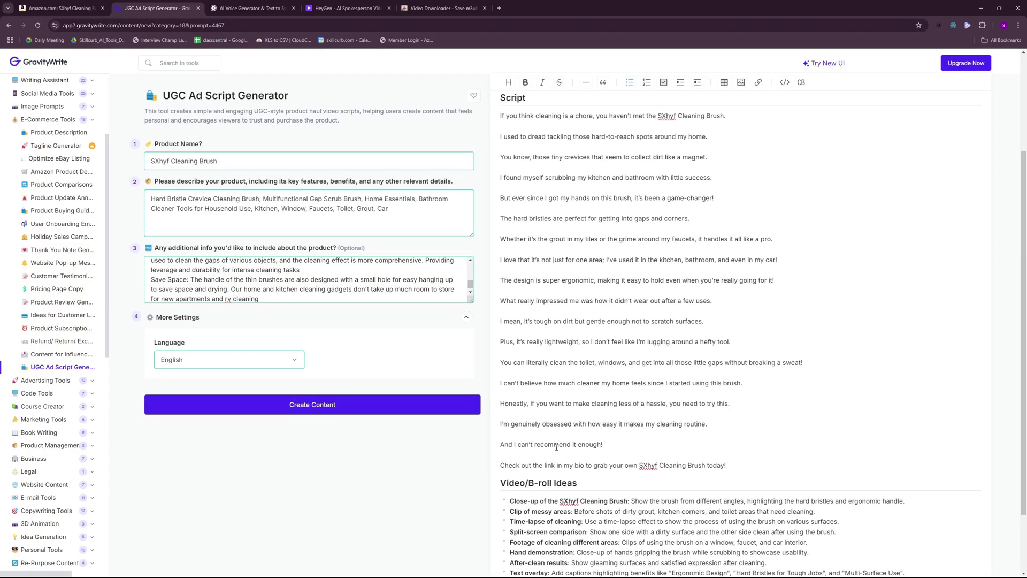
scroll(569, 482, down, 3)
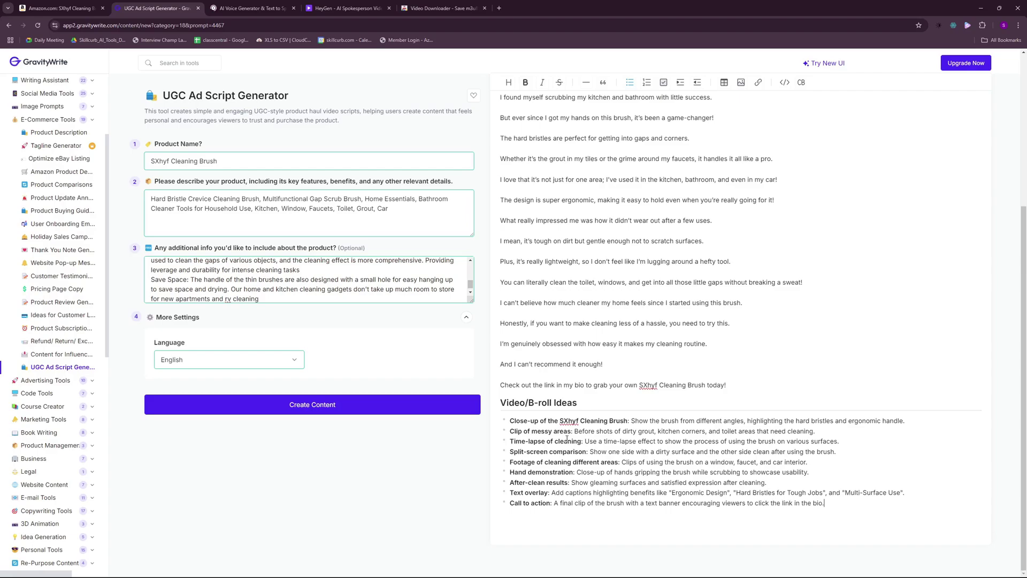
scroll(567, 438, up, 3)
scroll(559, 500, down, 1)
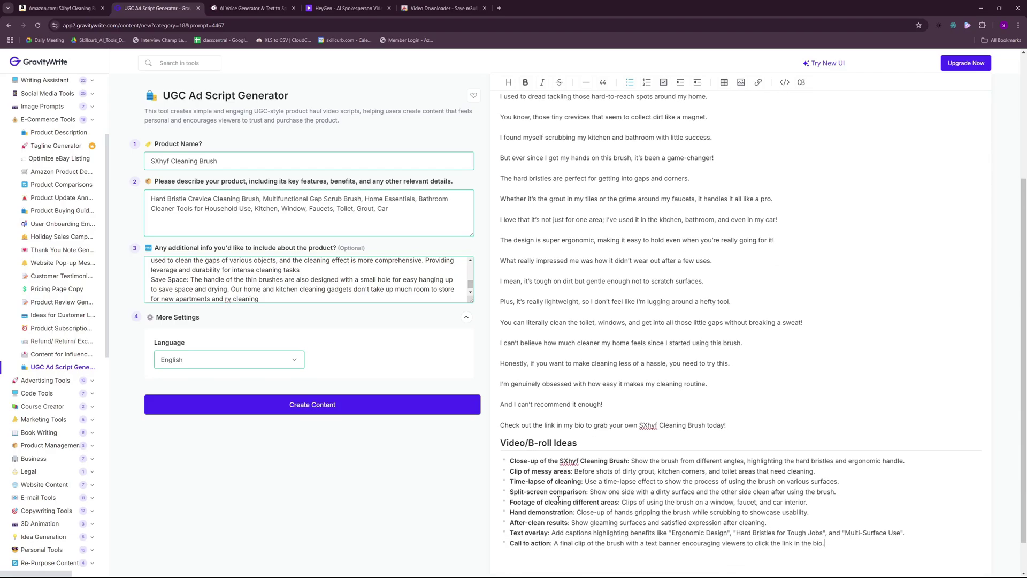
scroll(560, 499, up, 5)
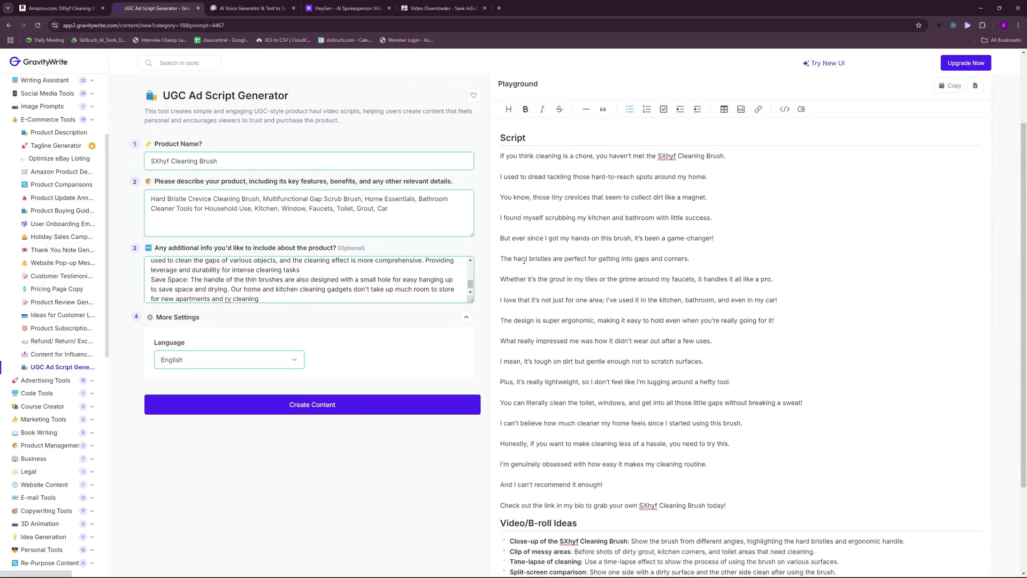
mouse_move(499, 152)
mouse_down()
mouse_move(722, 160)
mouse_move(781, 385)
mouse_move(712, 484)
mouse_move(734, 508)
mouse_up()
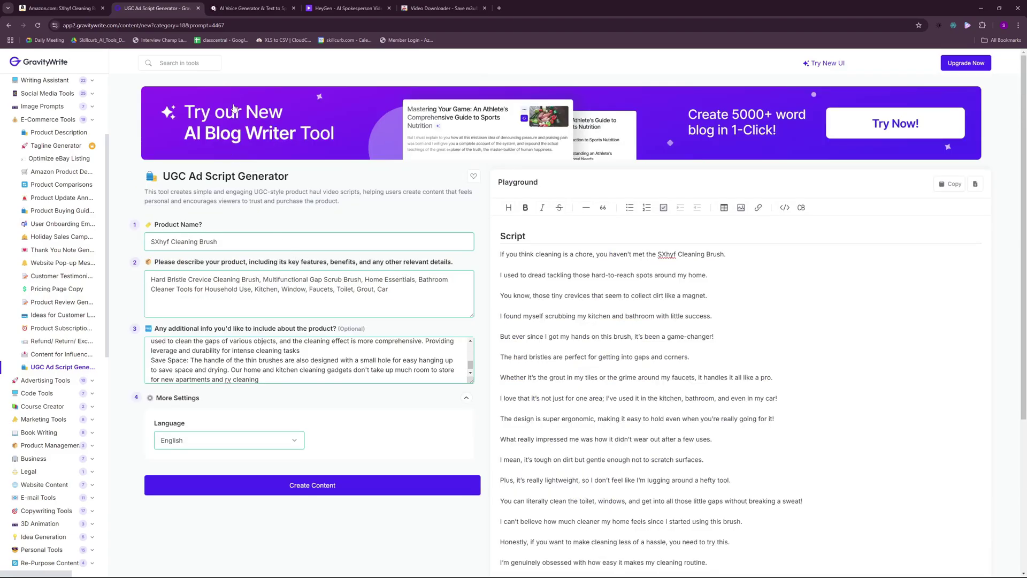
Step: Switch to ElevenLabs, preview the Aria and Will voices, and use Will for text to speech
click(252, 8)
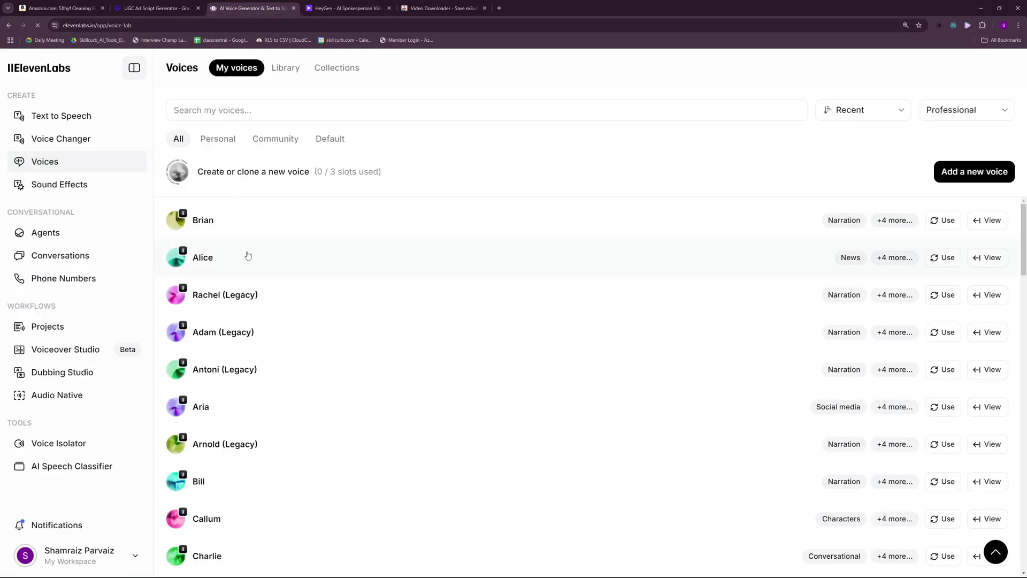
scroll(321, 281, down, 1)
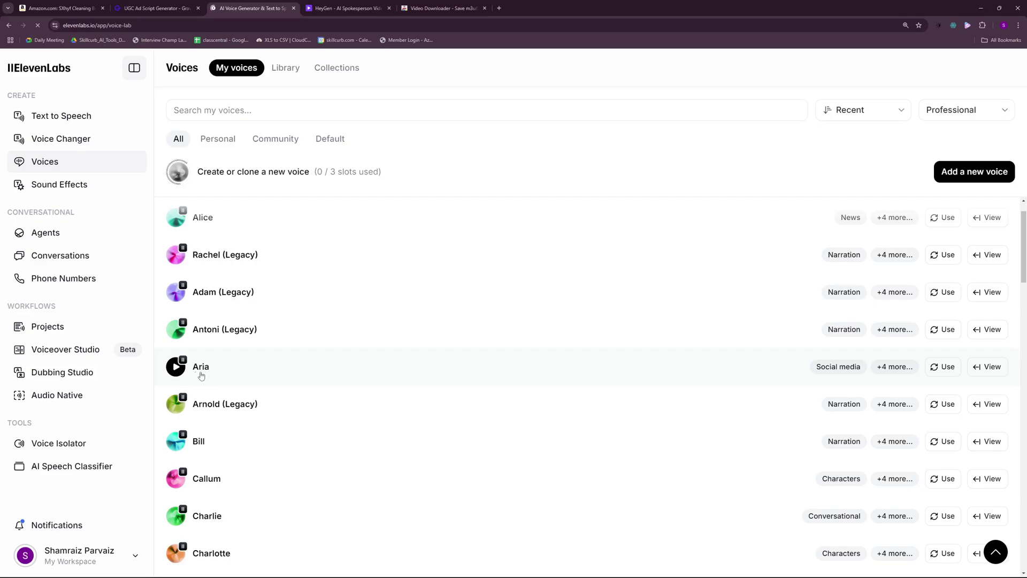
click(177, 370)
scroll(422, 374, down, 18)
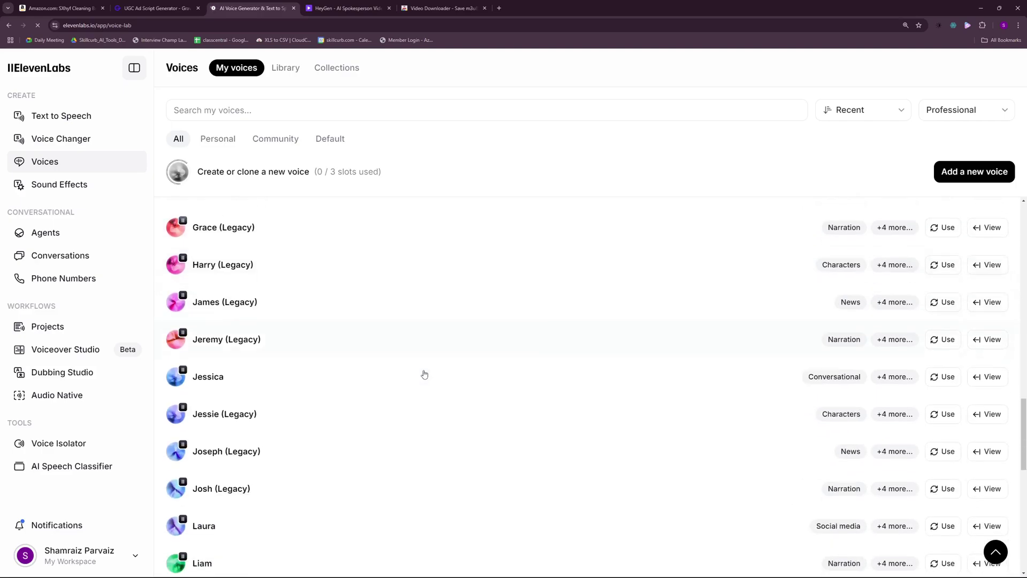
scroll(423, 373, down, 5)
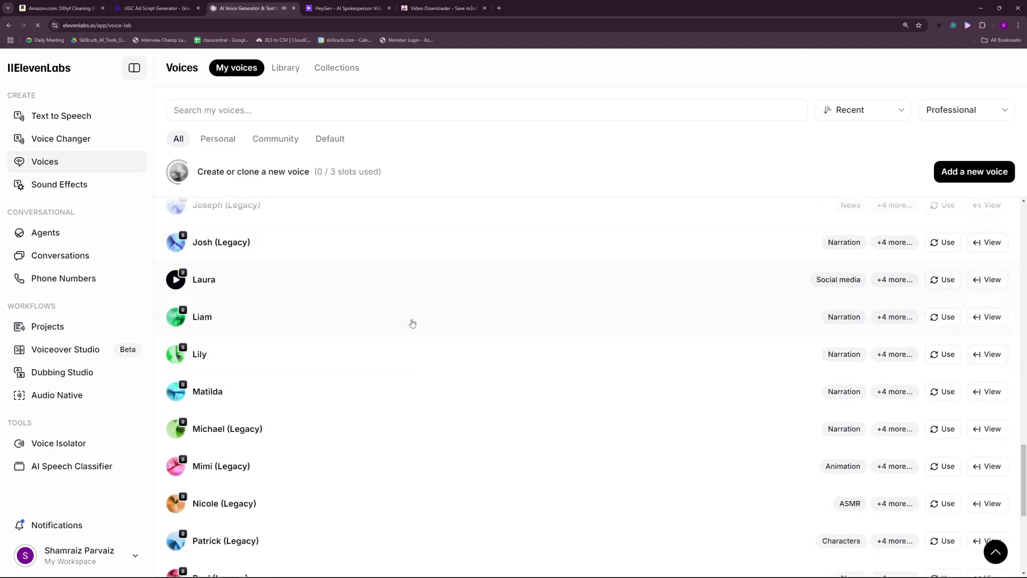
scroll(422, 335, down, 5)
scroll(423, 336, down, 1)
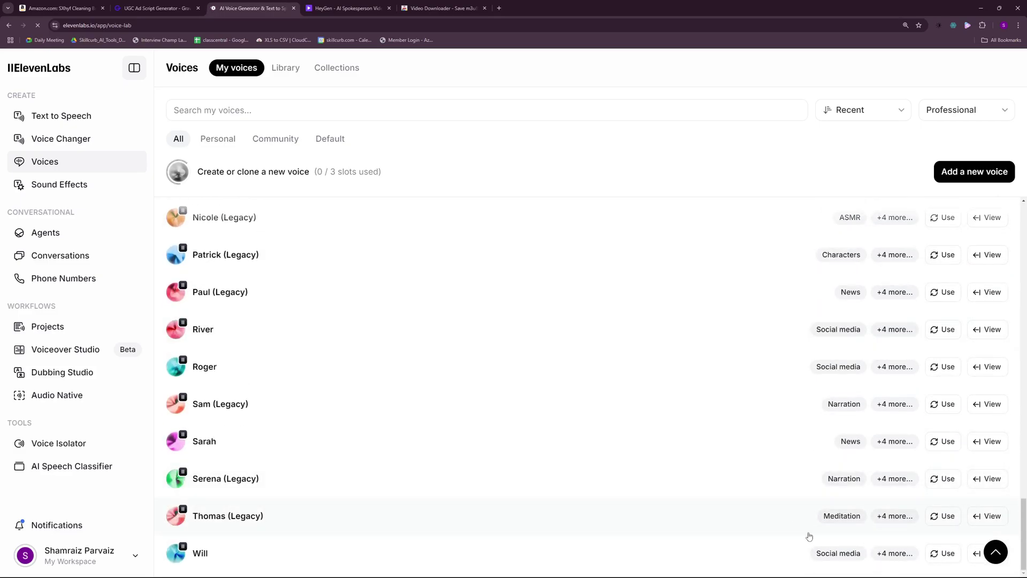
click(175, 555)
click(945, 554)
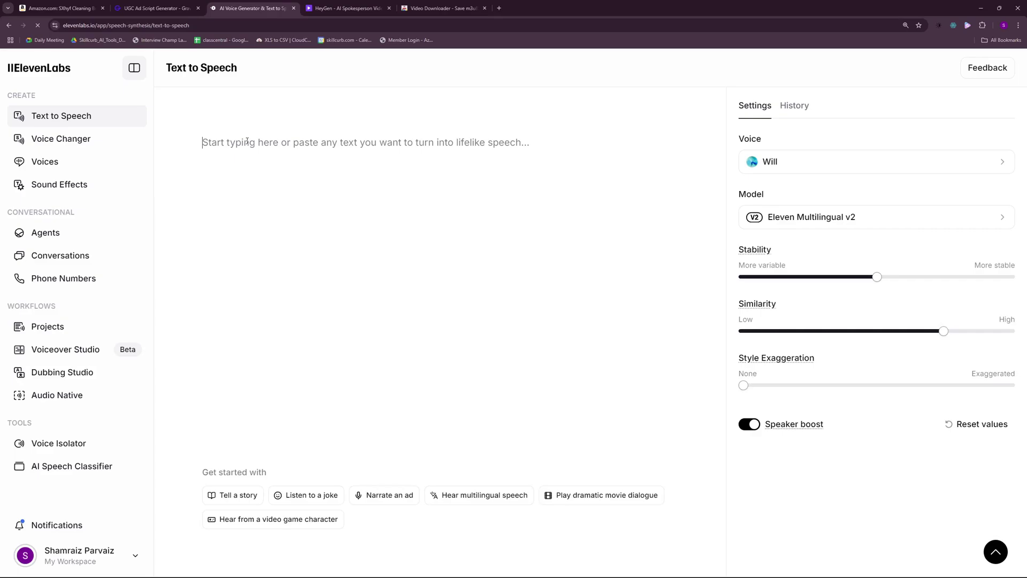
Step: Paste the copied cleaning brush ad script into the ElevenLabs text to speech editor
key(ctrl+shift+Tab)
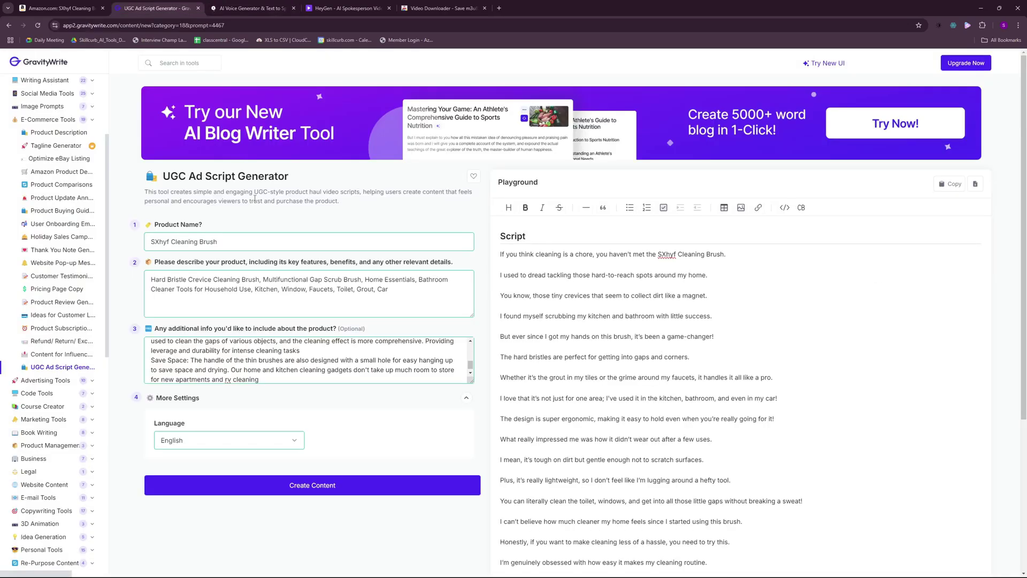
key(ctrl+Tab)
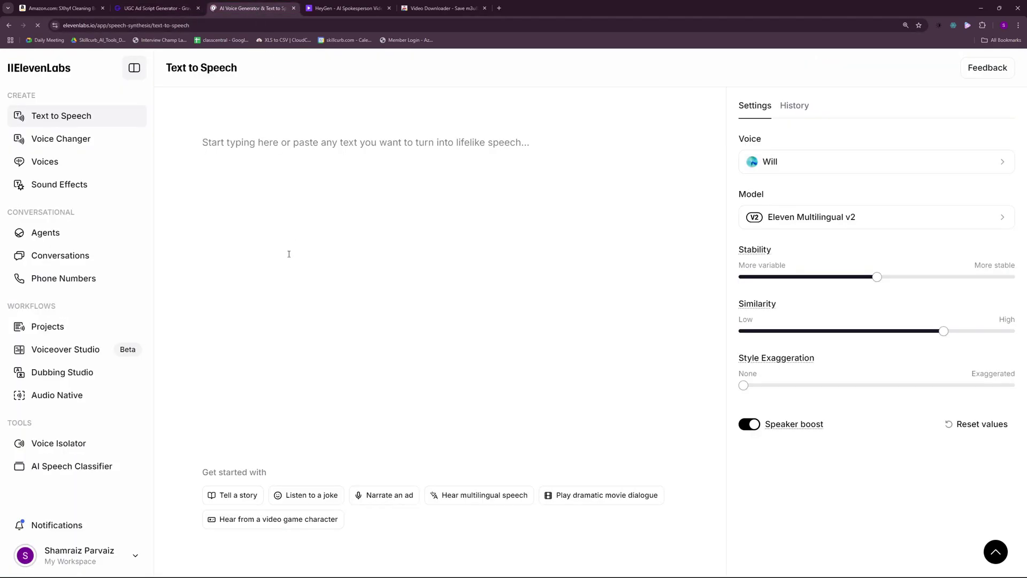
click(289, 254)
key(ctrl+v)
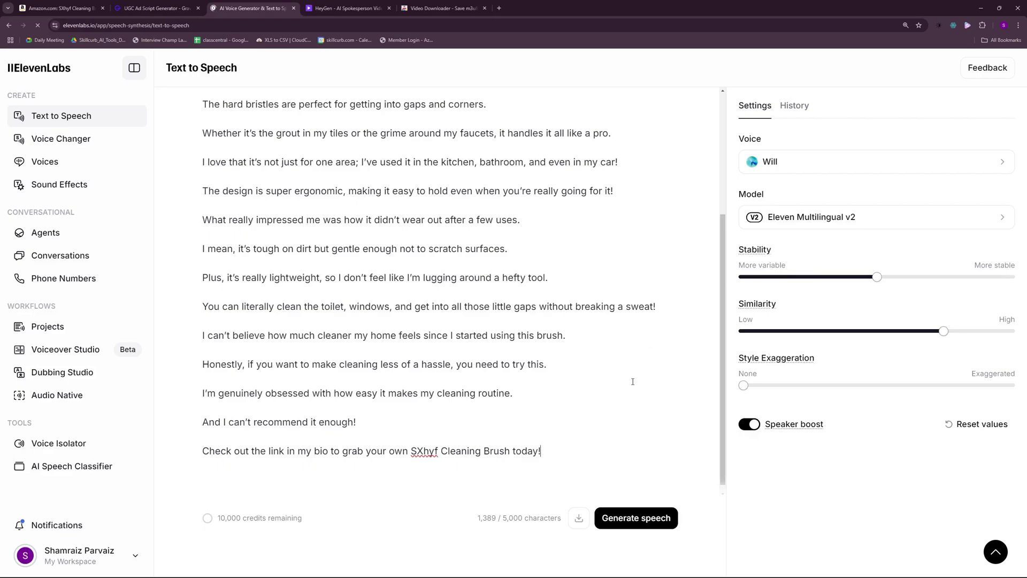
Step: Generate the speech from the ad script and download the resulting audio file
click(643, 518)
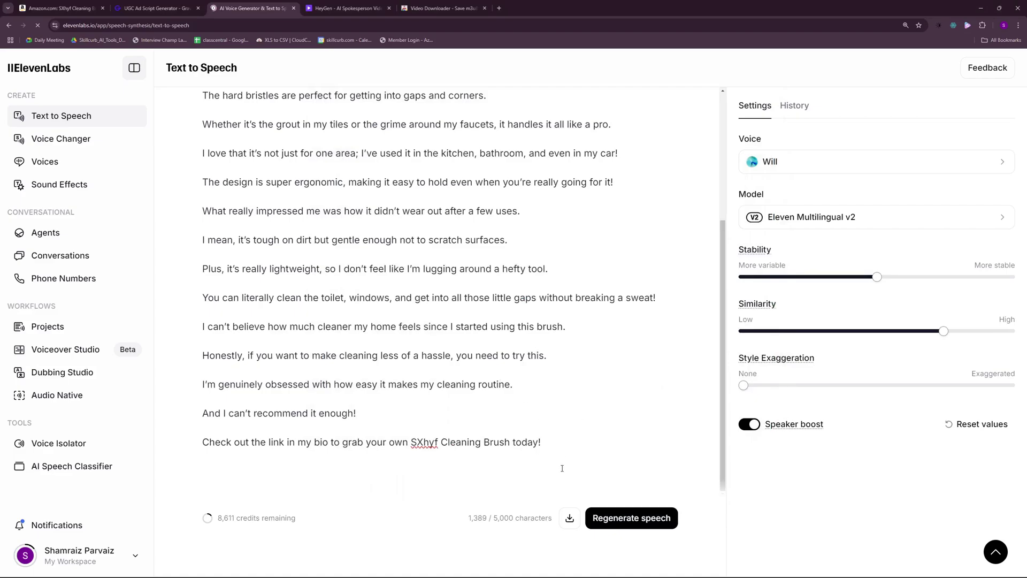
click(569, 519)
scroll(459, 248, up, 3)
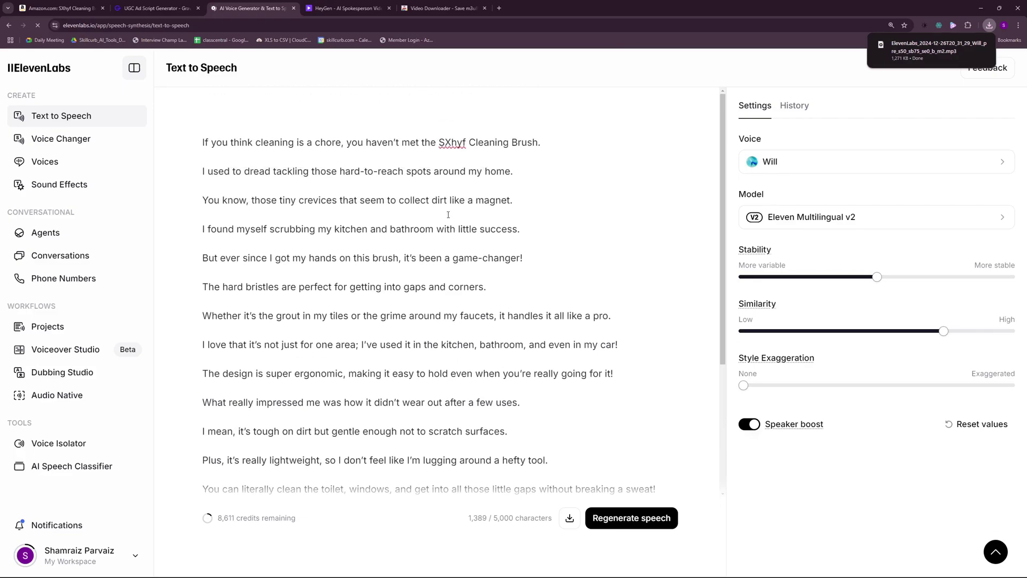
Step: Switch to HeyGen and start a new landscape avatar video from scratch
click(342, 8)
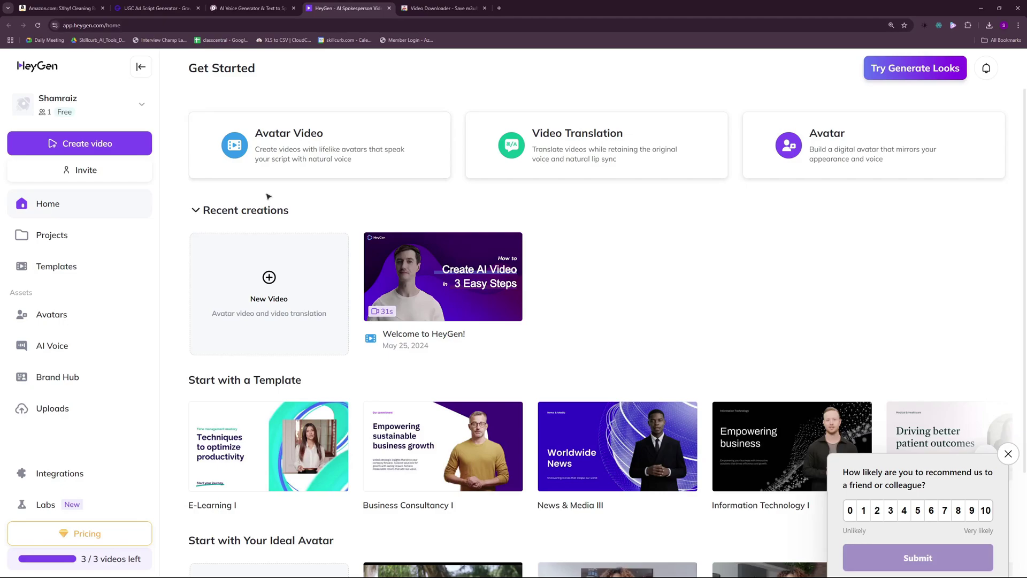
scroll(269, 199, down, 2)
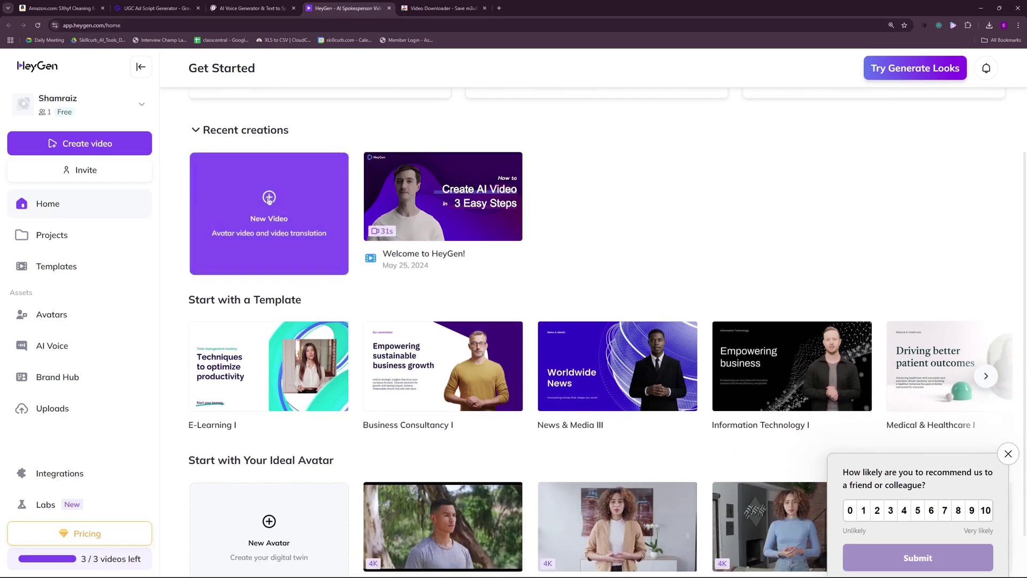
scroll(269, 200, up, 2)
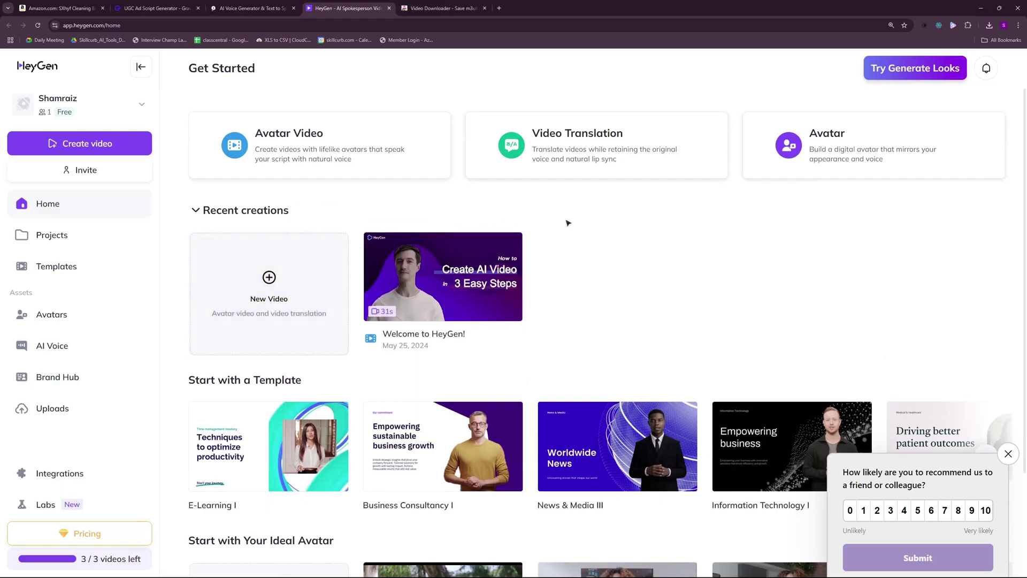
click(328, 153)
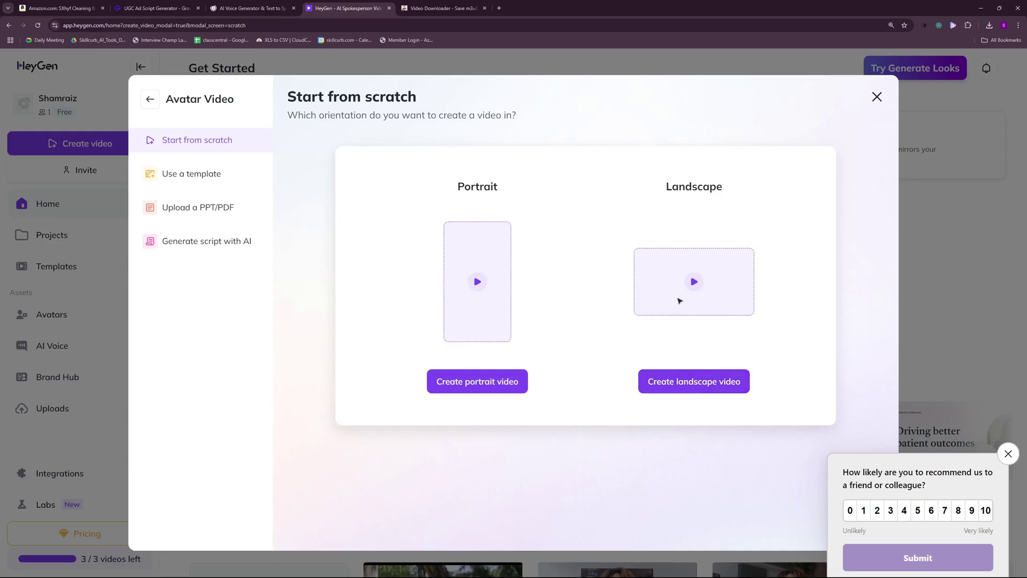
click(683, 383)
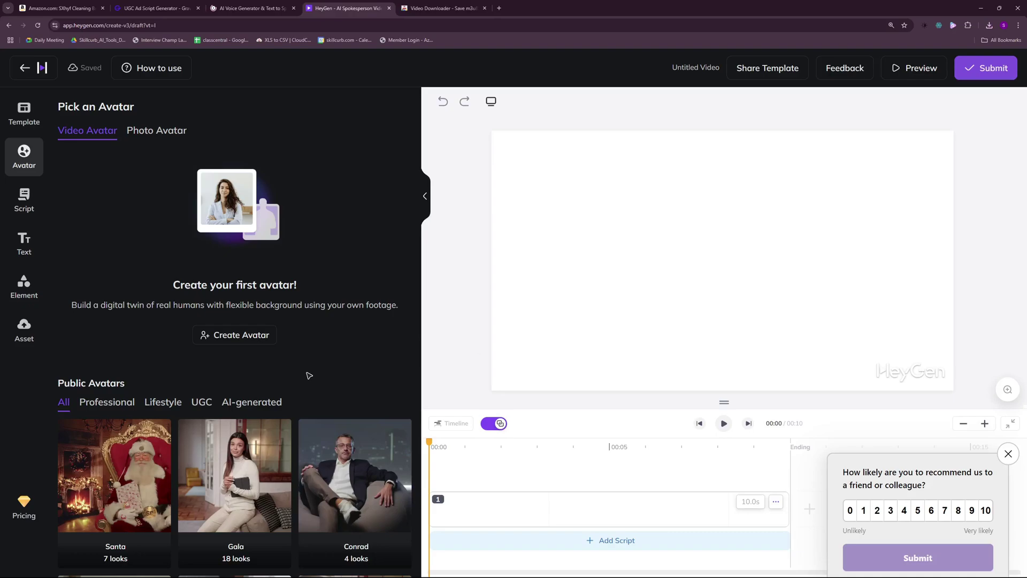
Step: Browse the public UGC avatars and add the first look of Nash to the video
click(204, 403)
scroll(256, 364, down, 2)
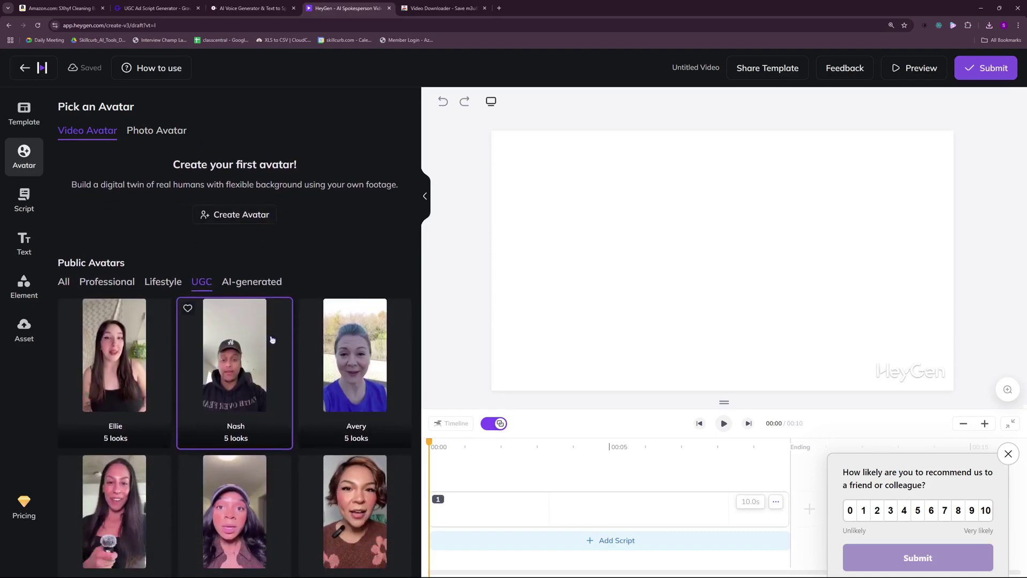
scroll(283, 444, down, 1)
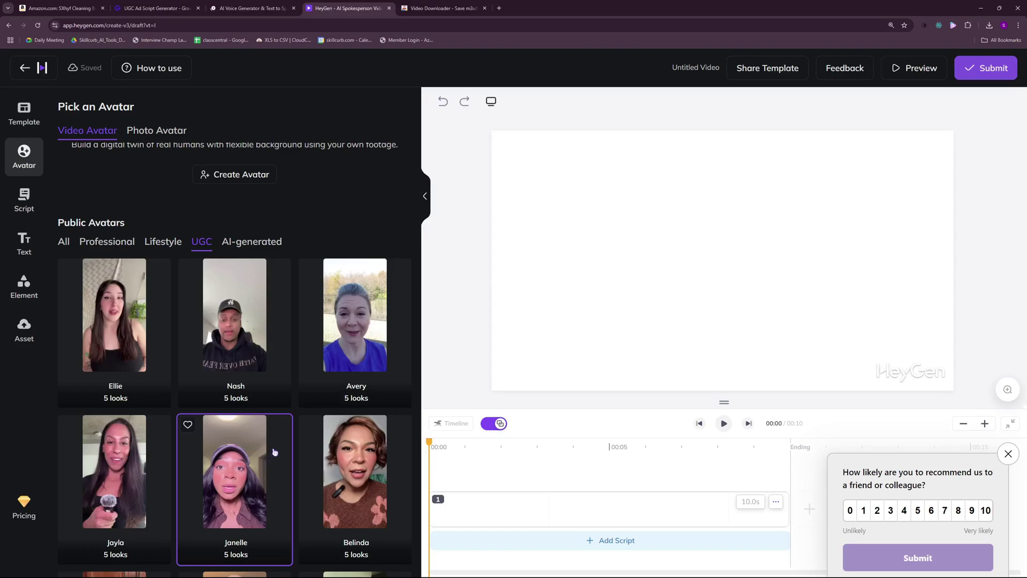
scroll(275, 422, down, 1)
scroll(251, 377, down, 4)
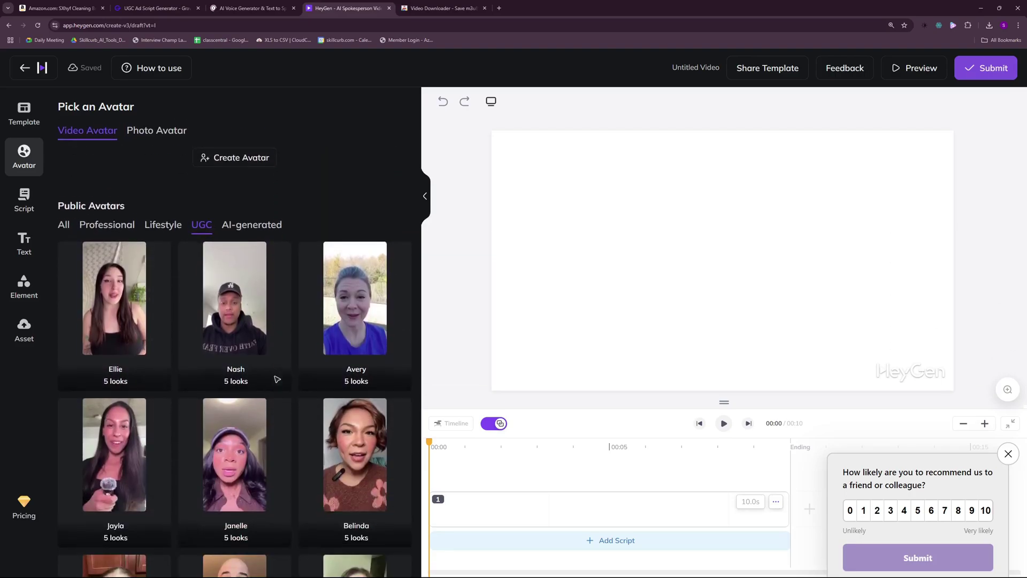
click(239, 332)
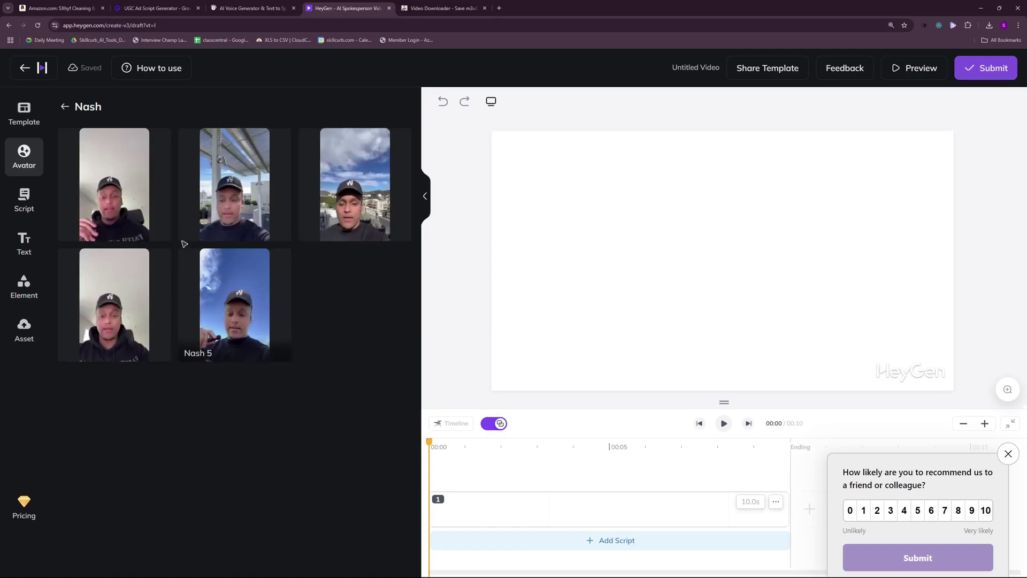
click(109, 225)
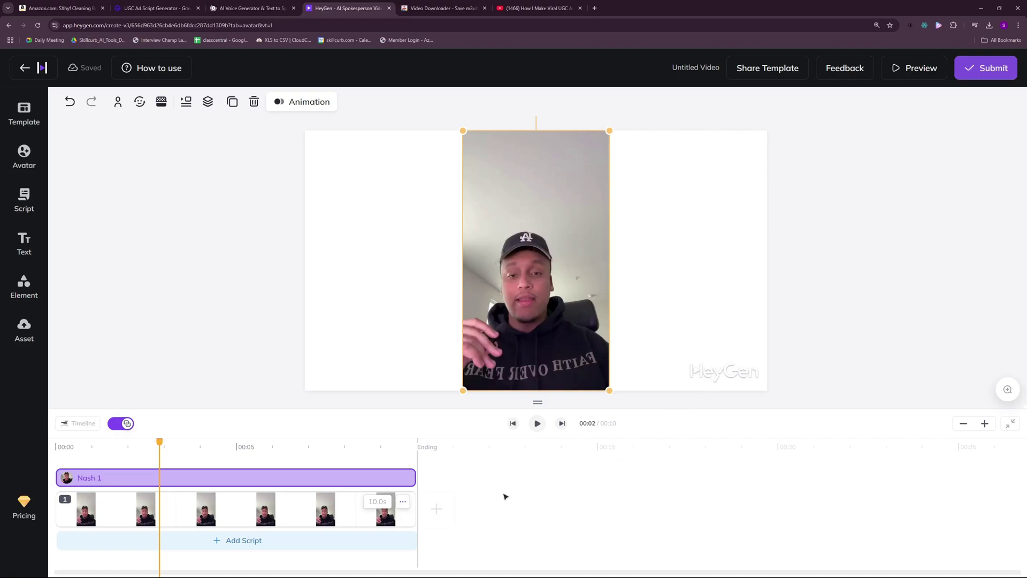
Step: Upload the ElevenLabs Will audio file as the avatar's script and play back the start of the timeline
click(235, 541)
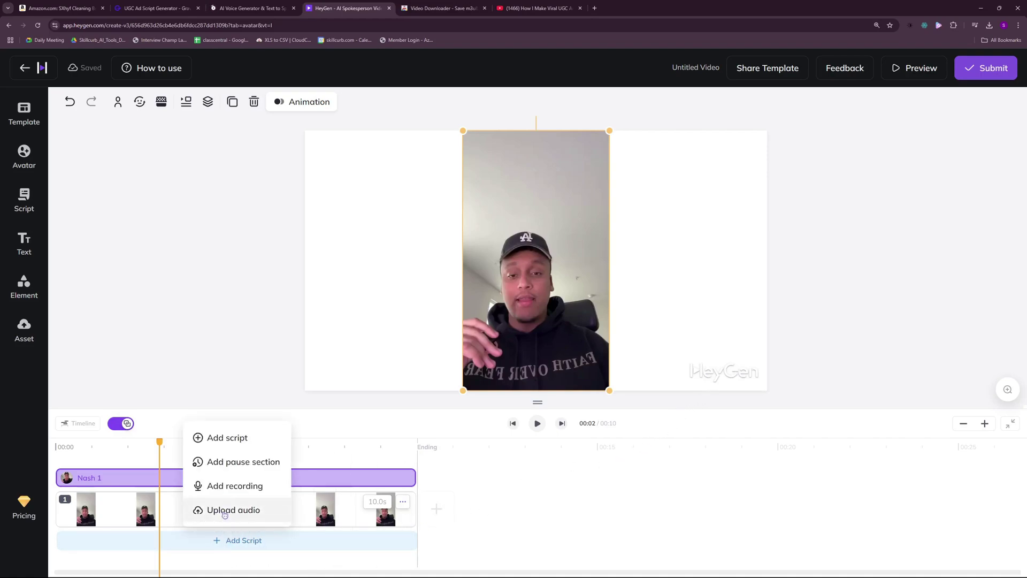
click(224, 518)
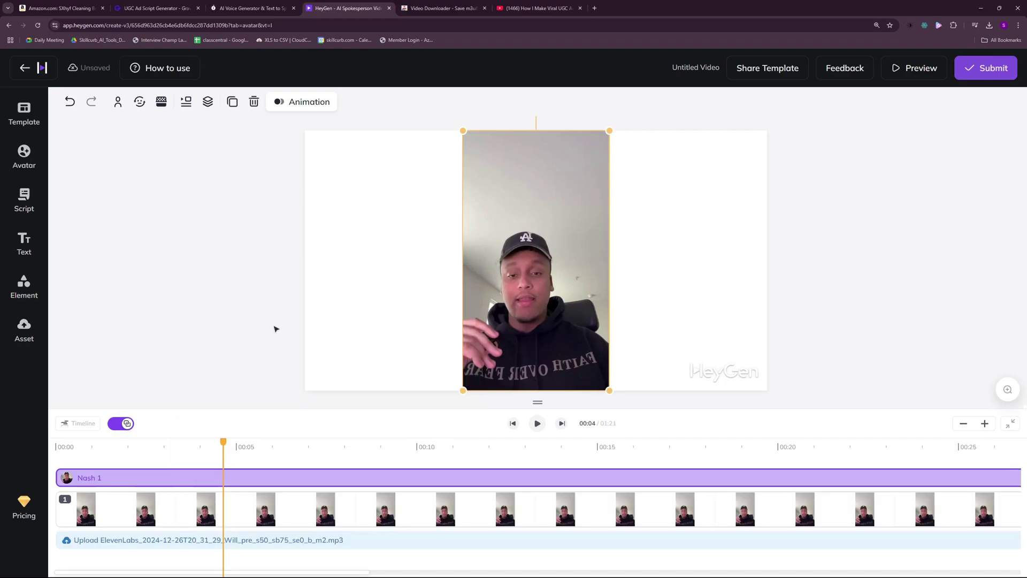
click(537, 423)
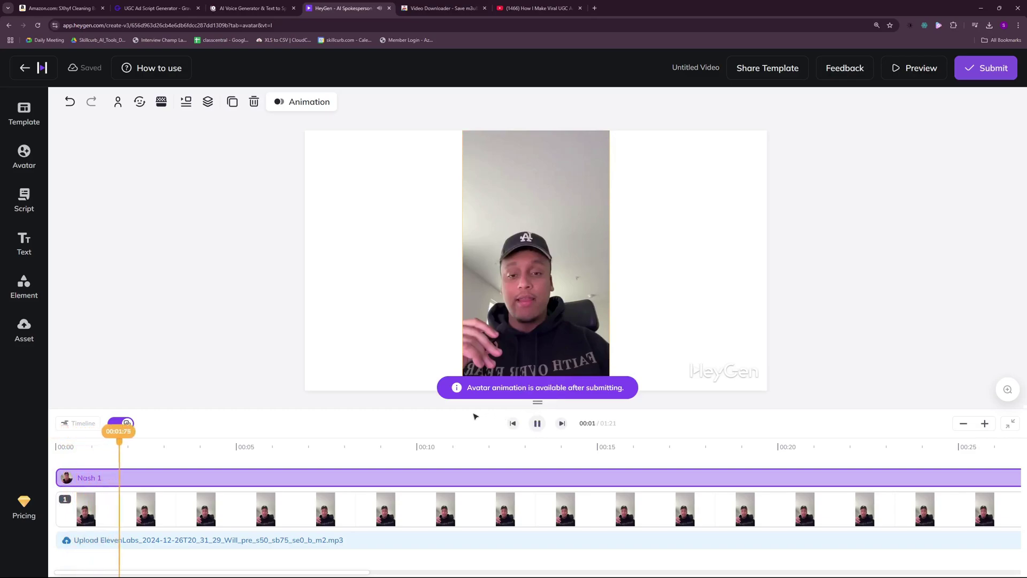
click(538, 424)
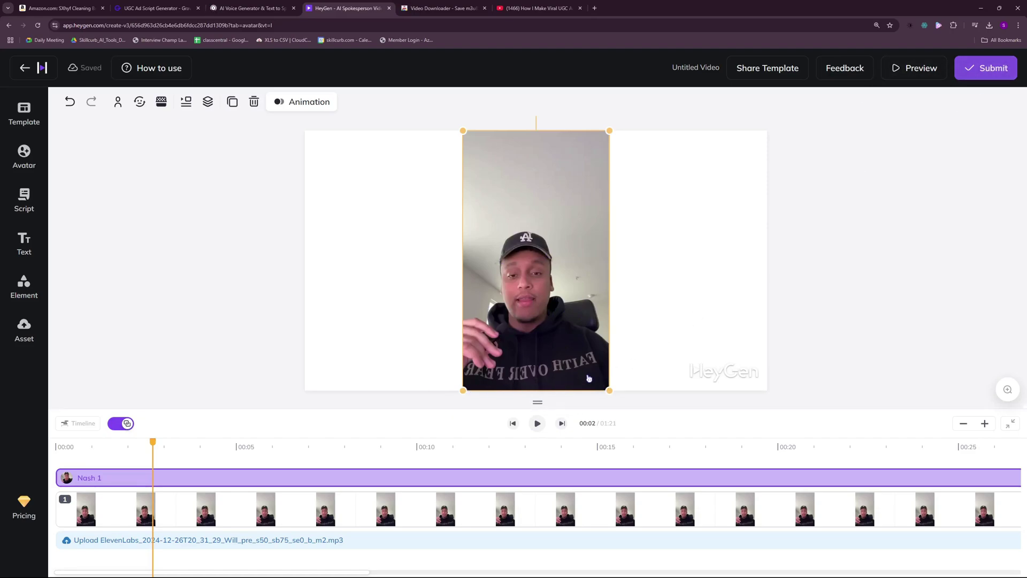
click(537, 423)
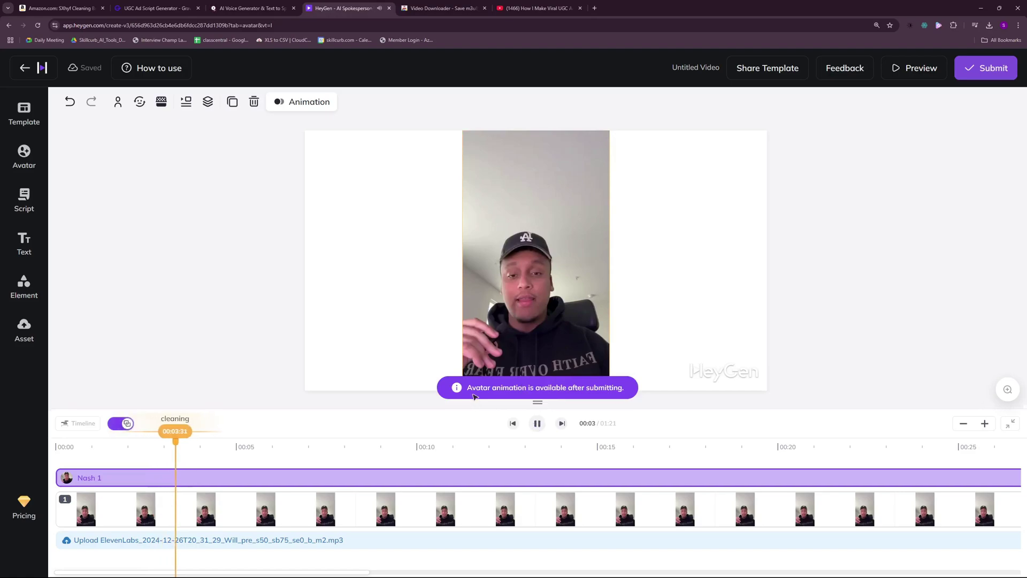
click(539, 425)
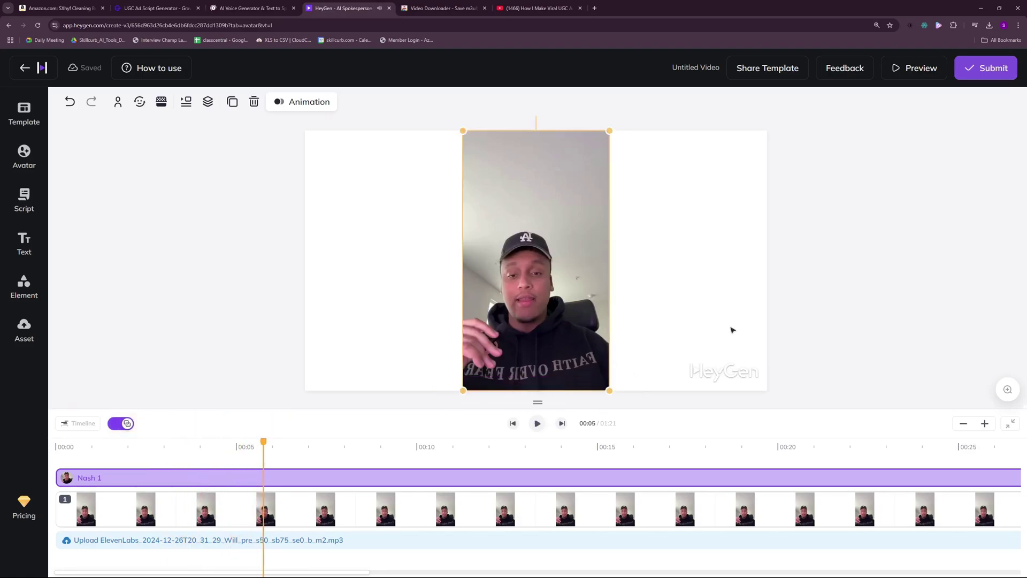
Step: Open the video submission settings and name the file UGC Ad
click(980, 69)
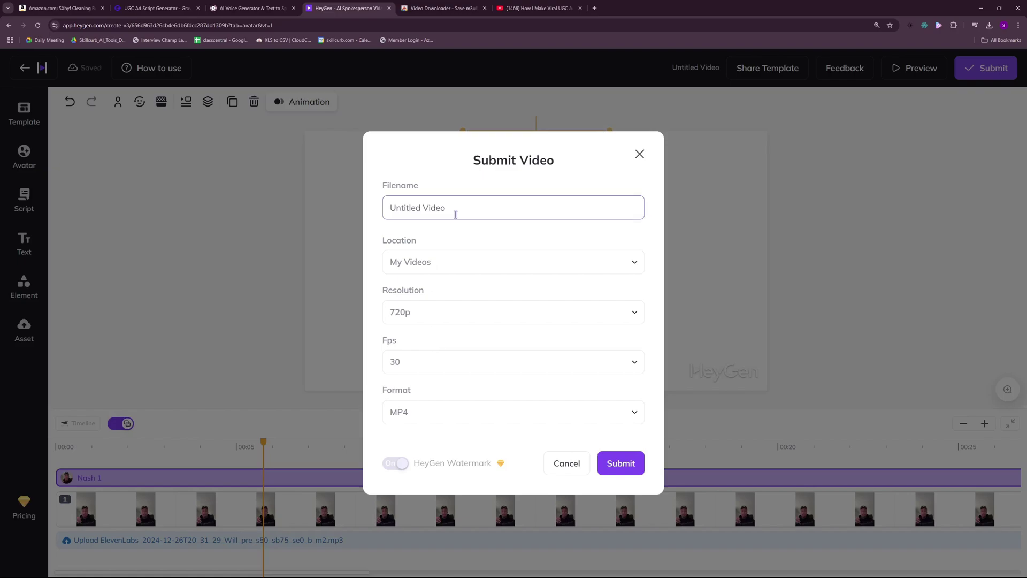
drag(454, 213, 394, 218)
text(U)
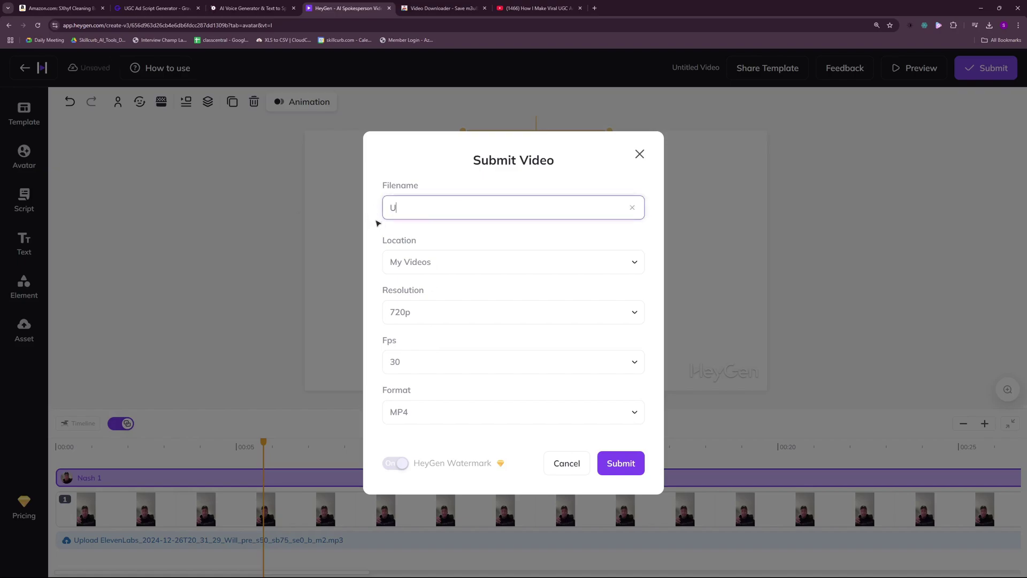
text(GC Ad)
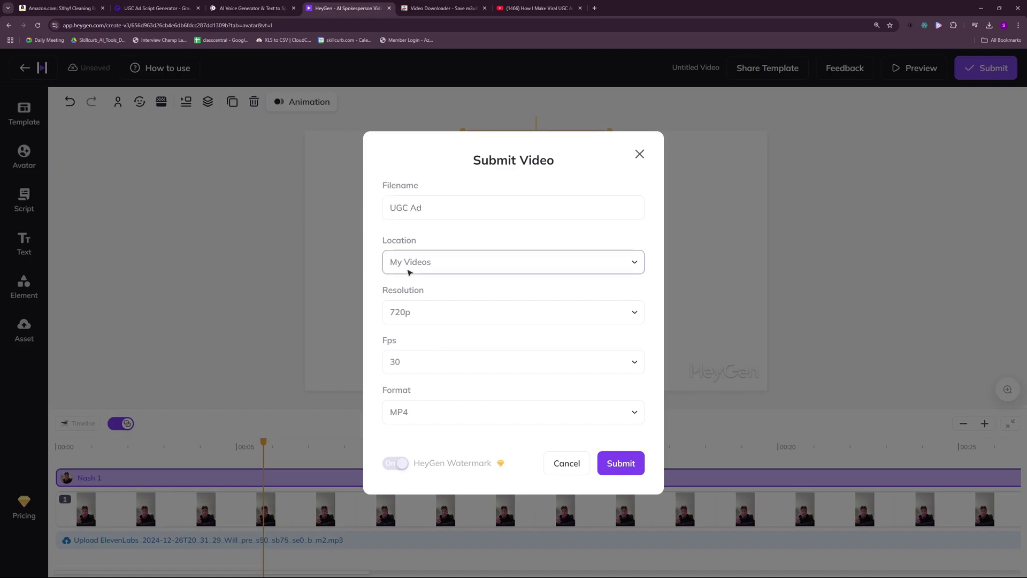
Step: Choose 720p resolution, 30 fps and MP4 format, and submit the video for rendering
click(419, 318)
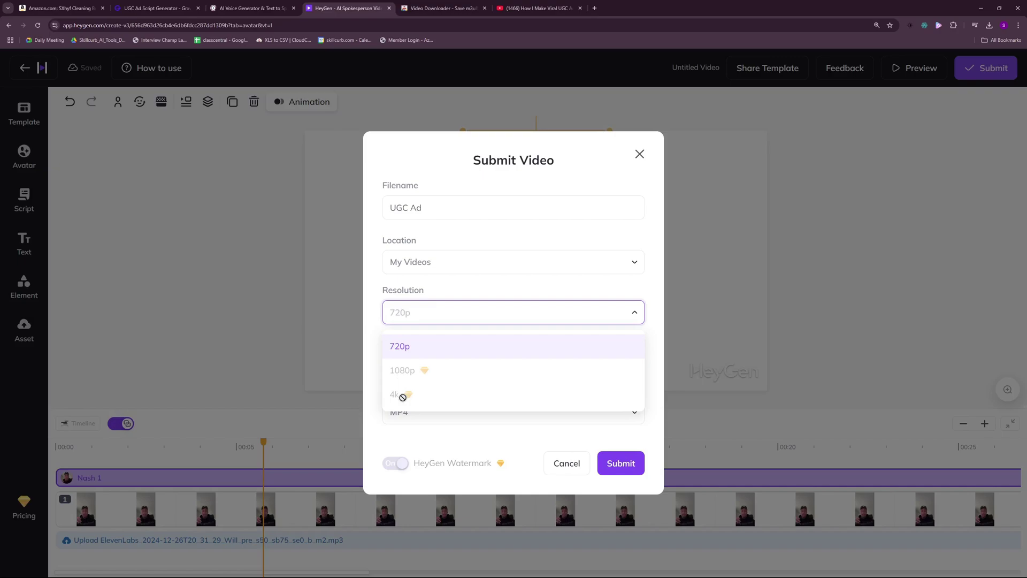
click(393, 347)
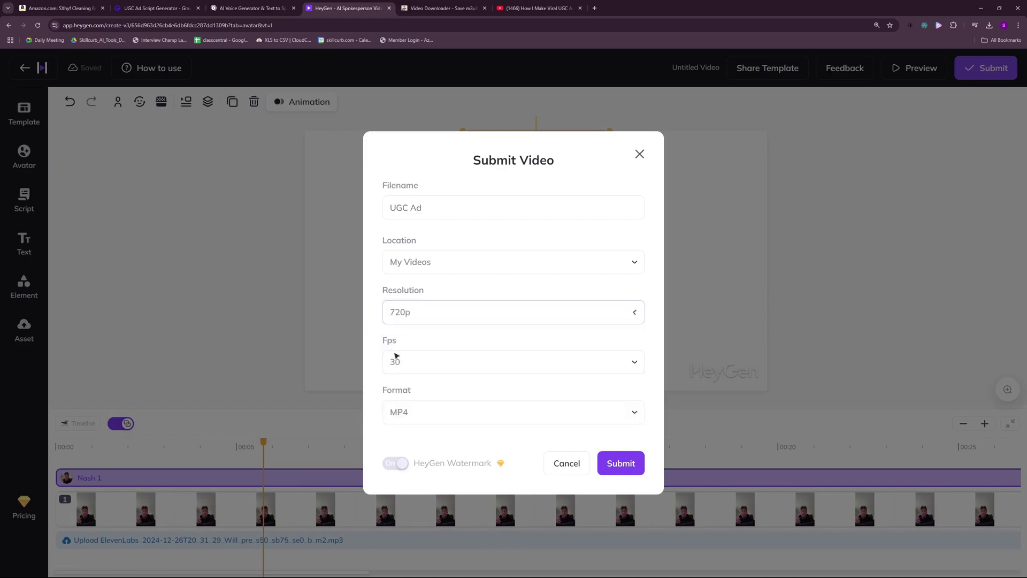
click(420, 362)
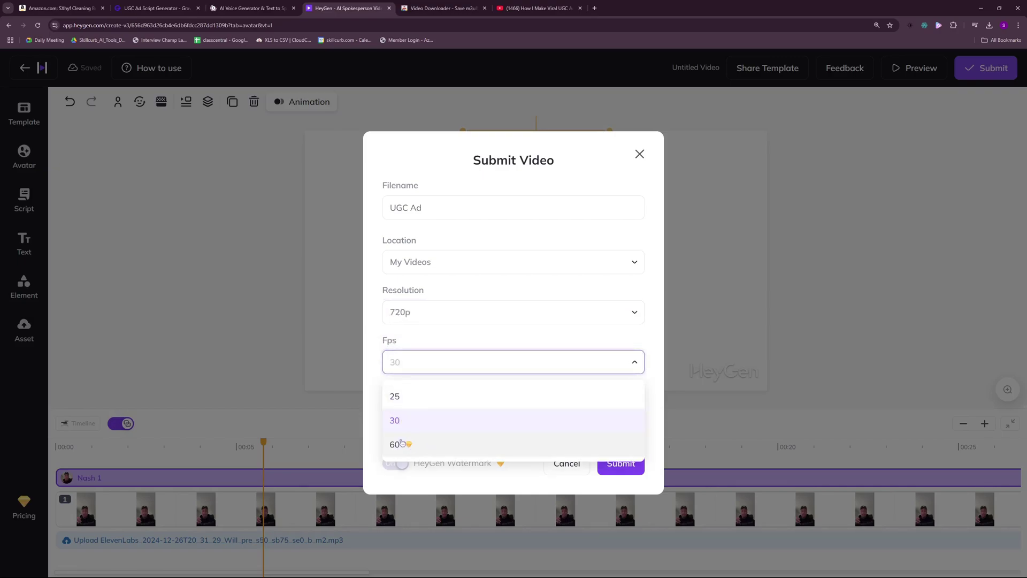
click(407, 420)
click(422, 413)
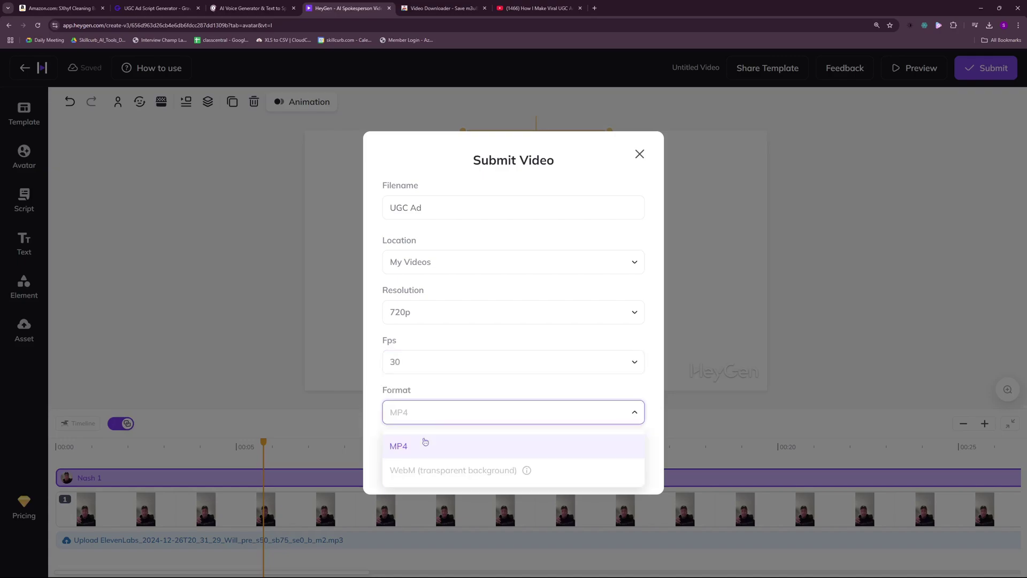
click(374, 368)
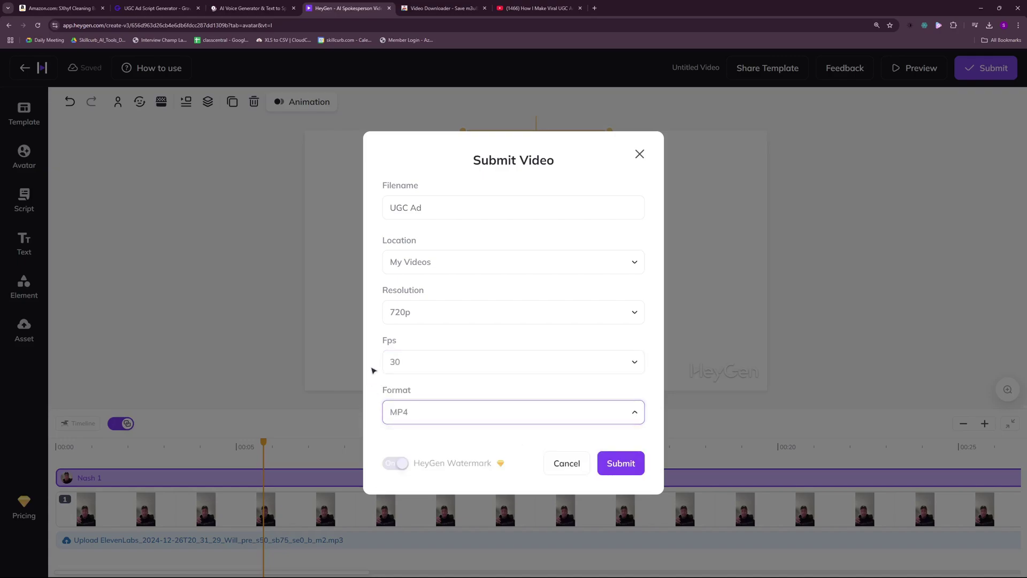
click(616, 466)
Step: Open the rendered UGC Ad from the recent creations and watch its opening seconds
mouse_move(408, 305)
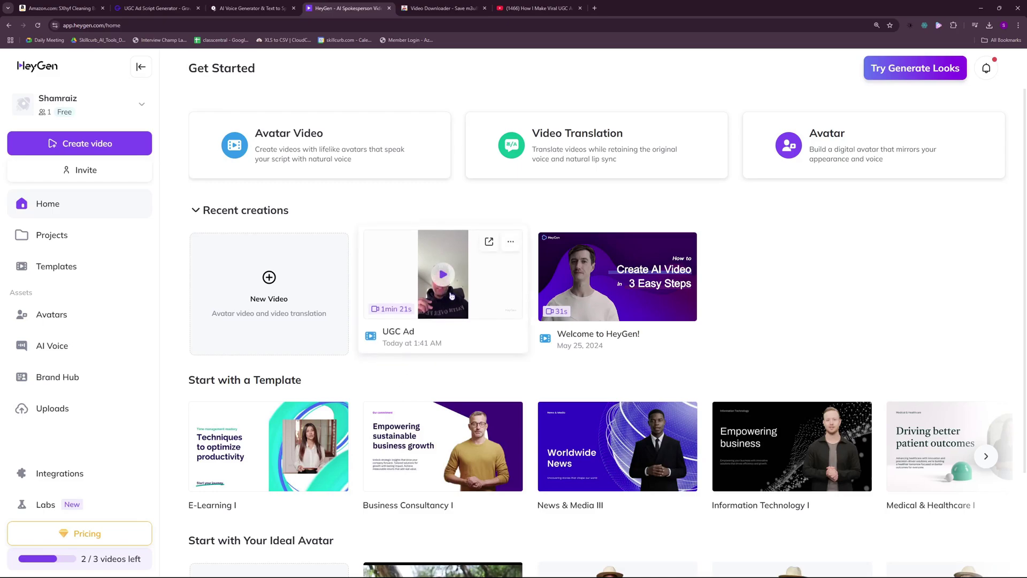
click(444, 276)
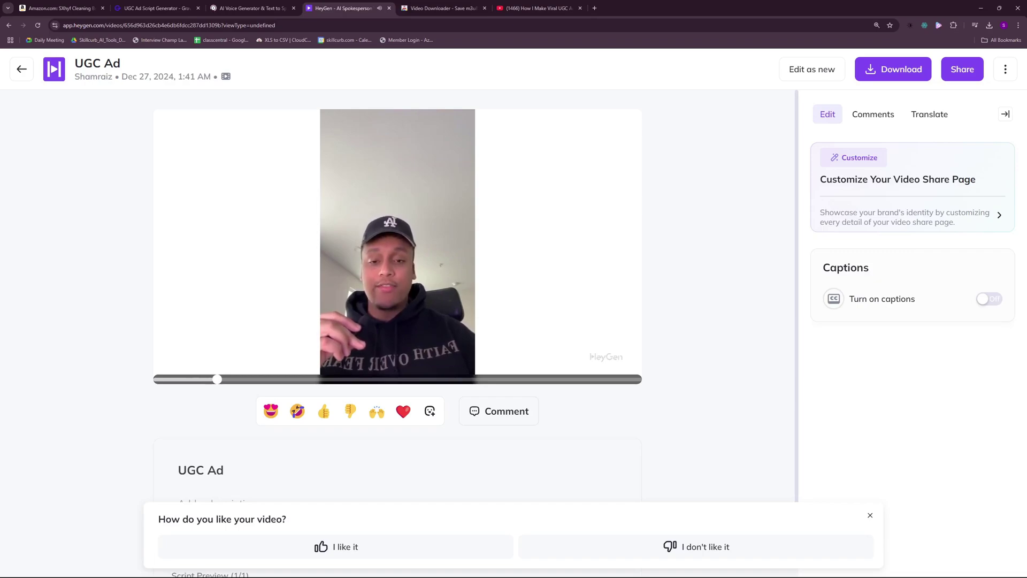
key(space)
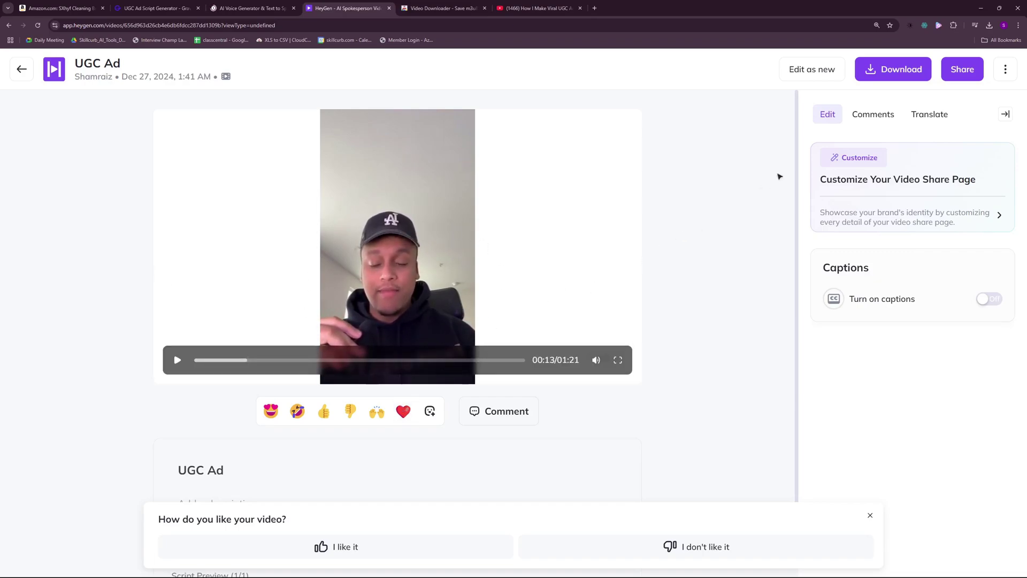
Step: Download the UGC Ad video at 720p resolution
click(887, 72)
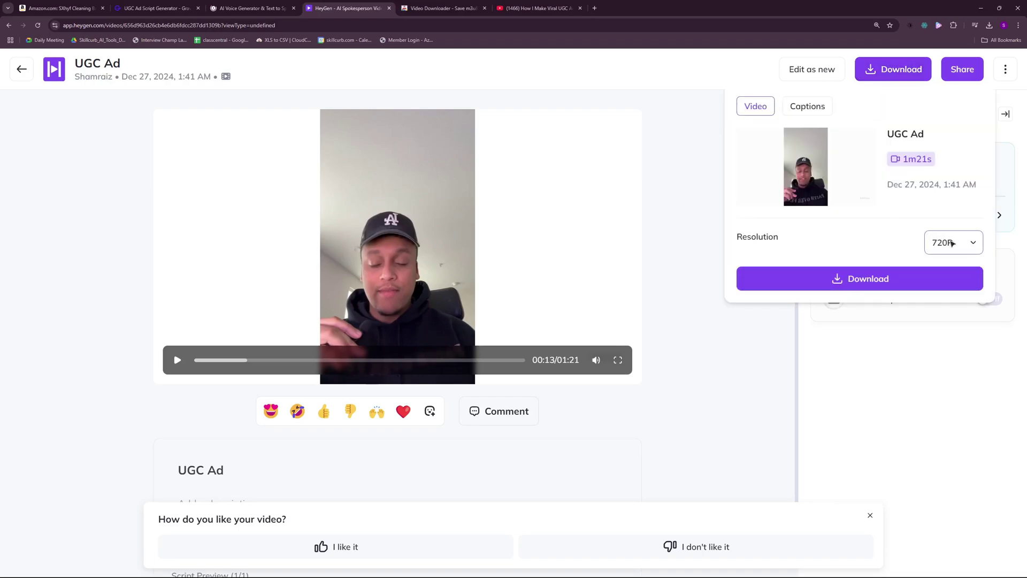
click(848, 281)
click(652, 312)
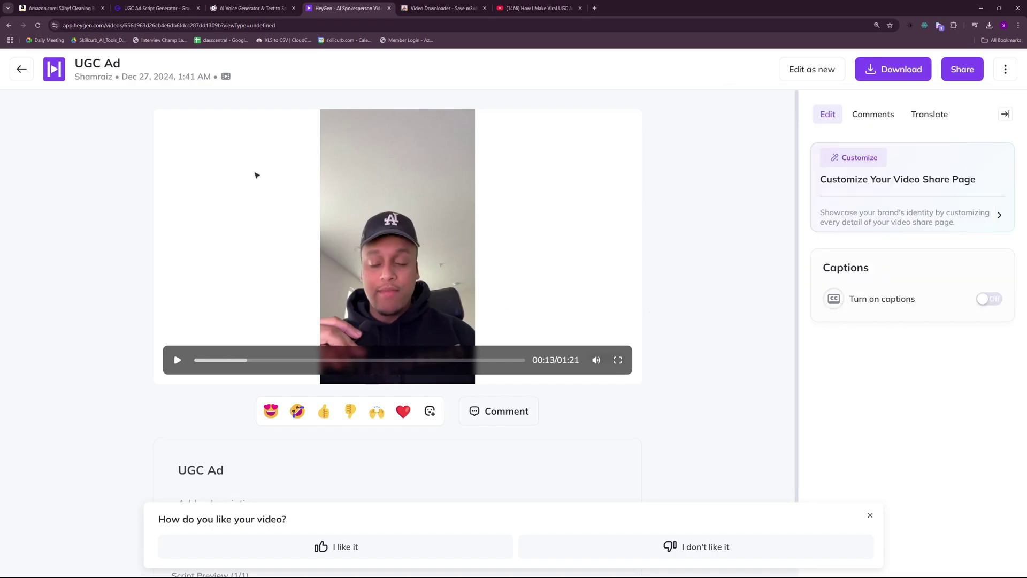
Step: Switch to the Amazon brush listing, open its product video, and check the Video Downloader - Save m3u8 to MP4 extension page
click(55, 9)
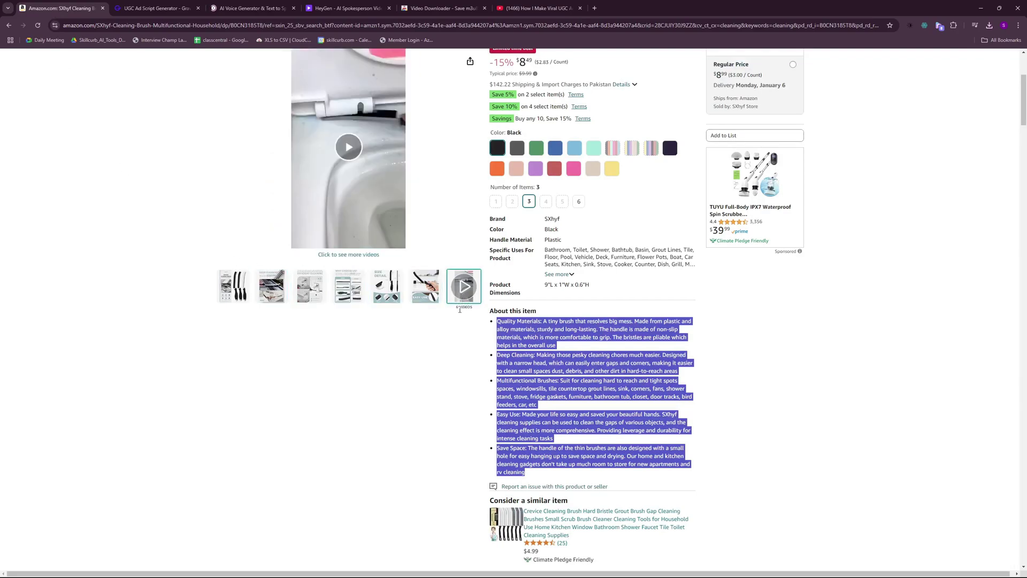
click(460, 293)
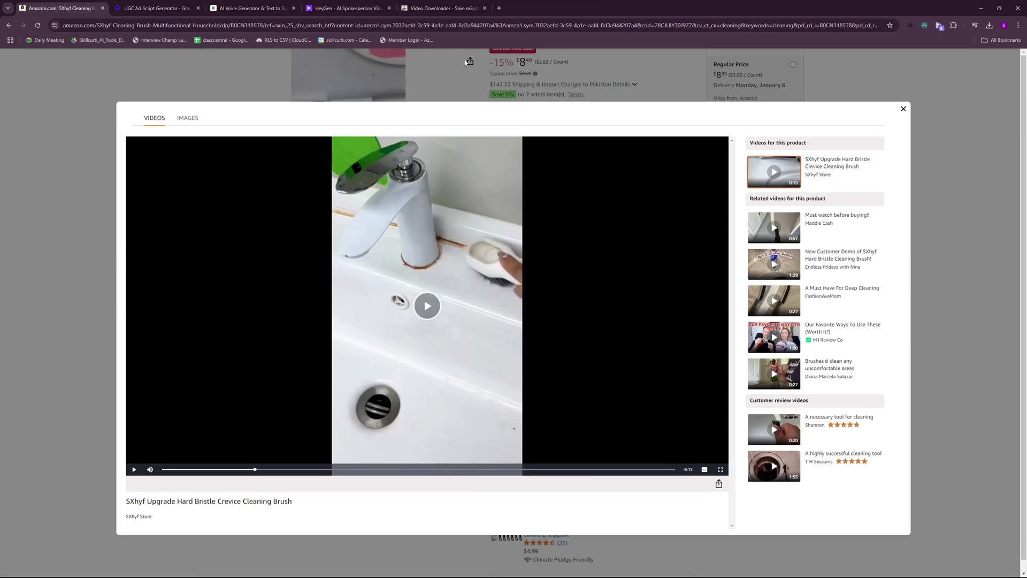
click(445, 8)
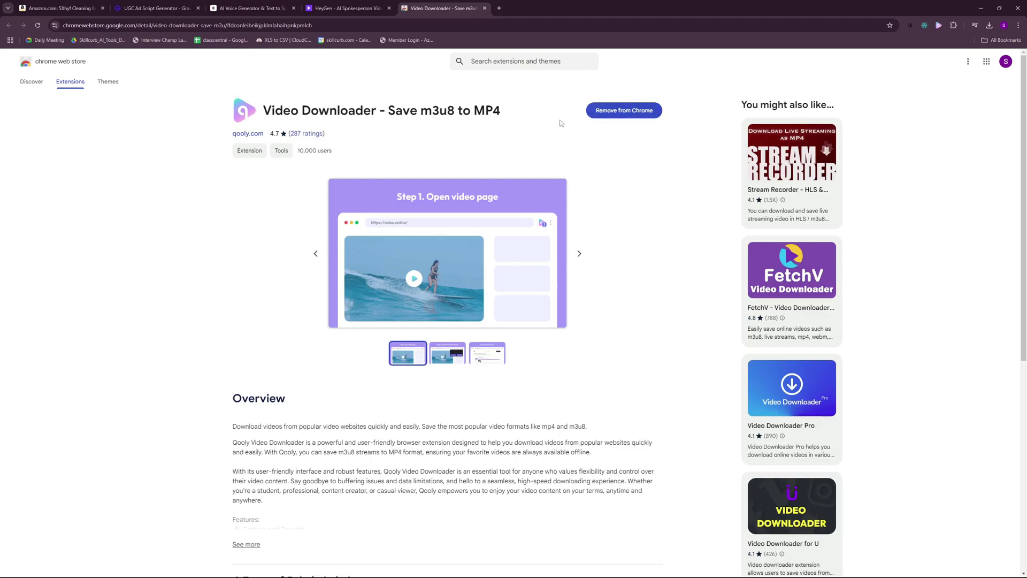
key(ctrl+Tab)
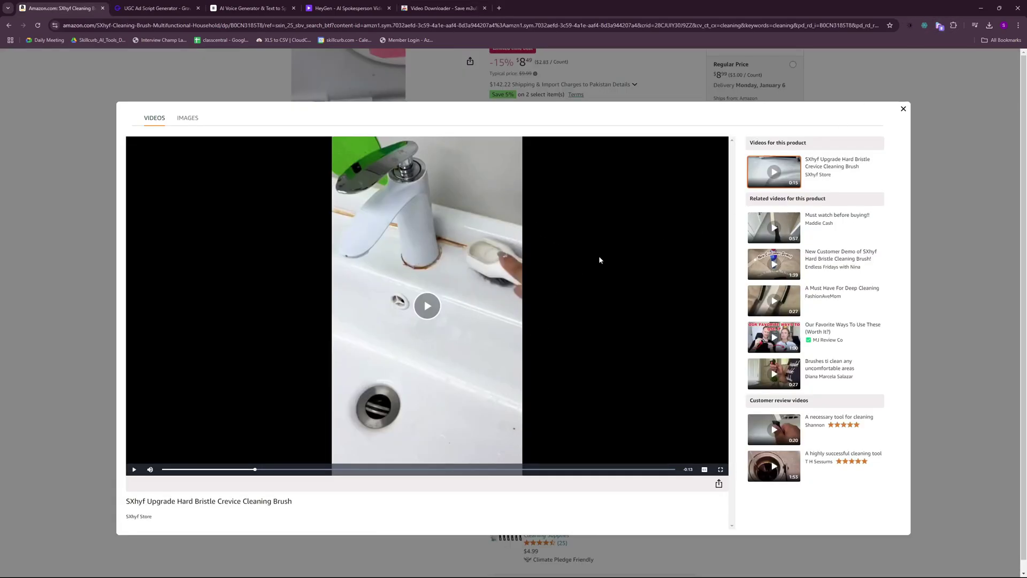
Step: Download the 720p version of the Amazon product video with the video downloader extension and save it to disk
click(940, 26)
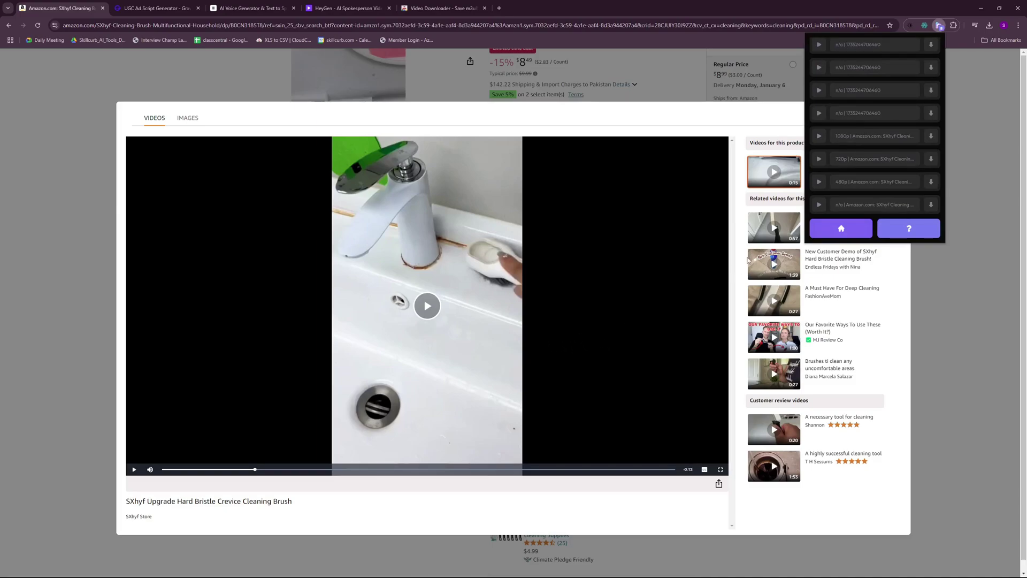
click(931, 160)
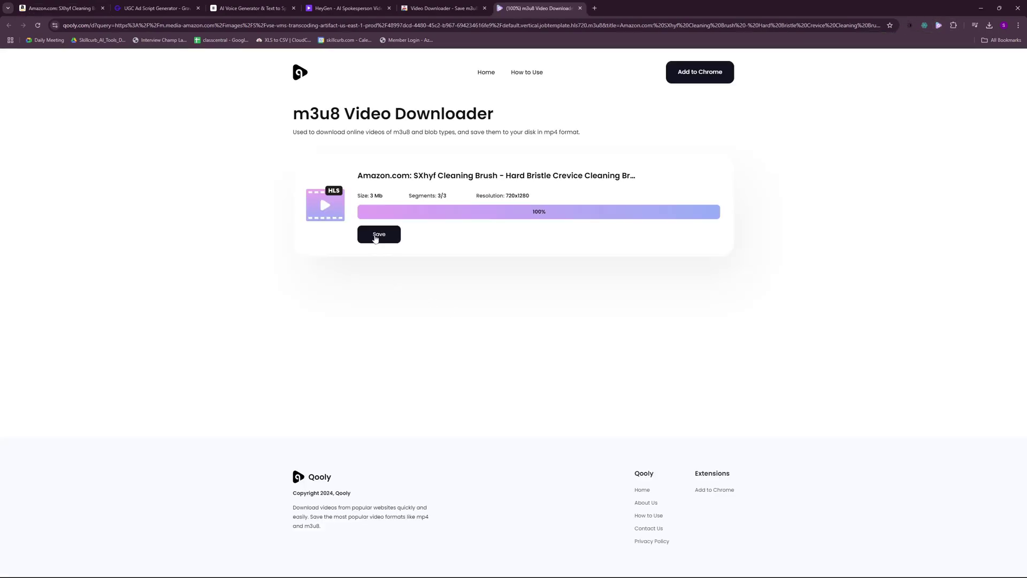
click(377, 235)
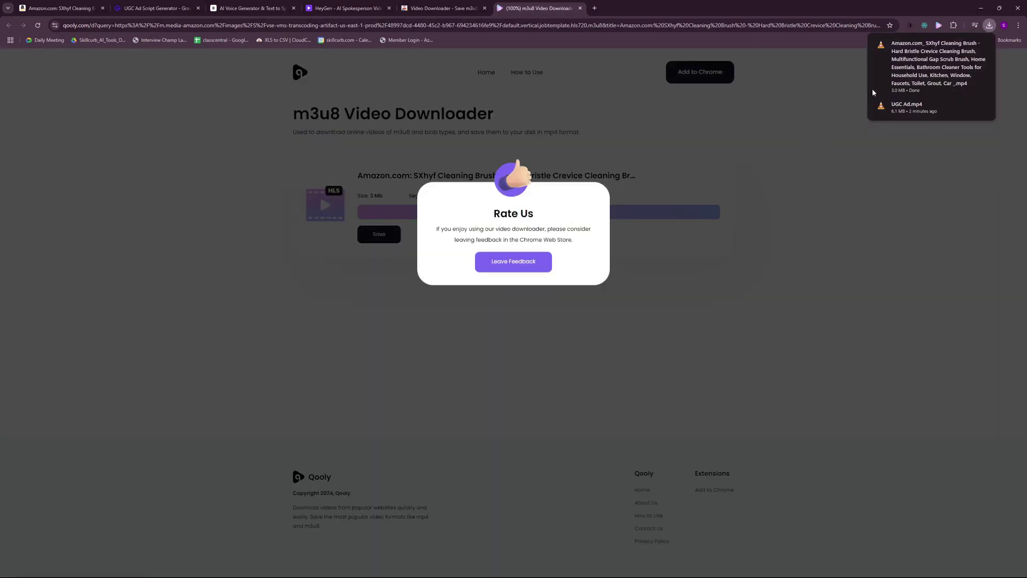
click(159, 164)
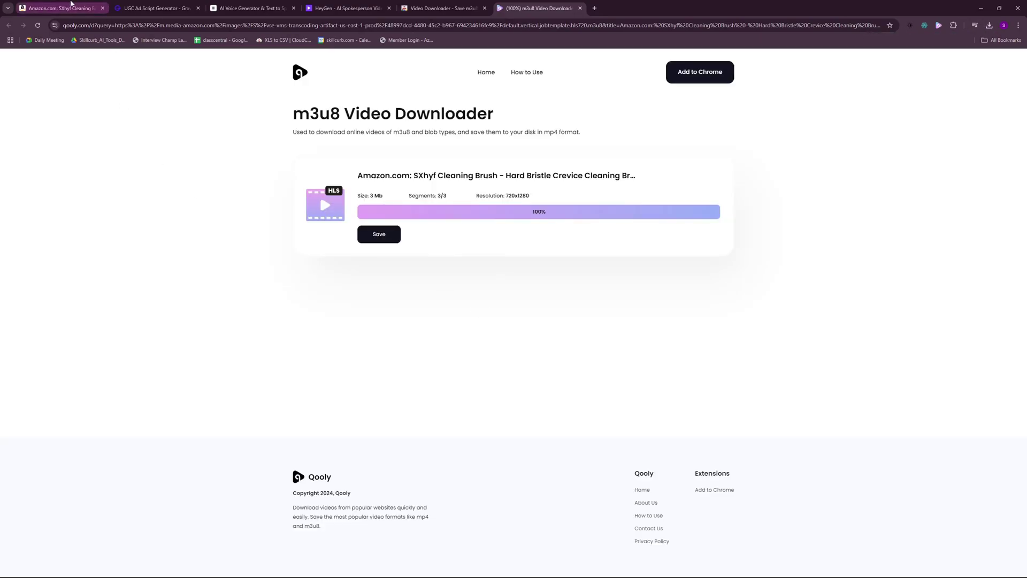
Step: Return to the Amazon listing, view the New Customer Demo video of the brush, and close the video gallery
click(77, 8)
scroll(784, 245, down, 1)
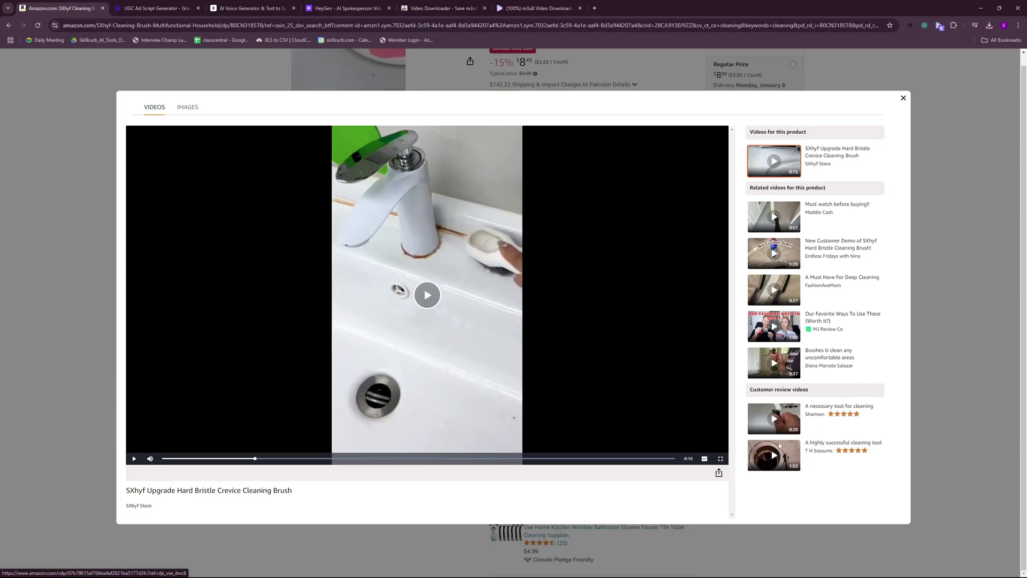
click(764, 245)
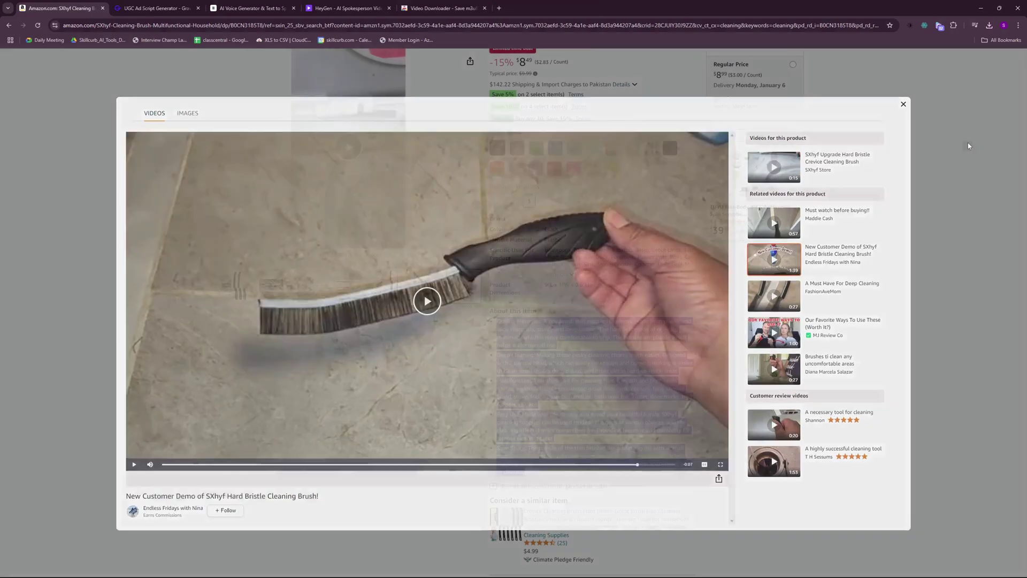
click(970, 142)
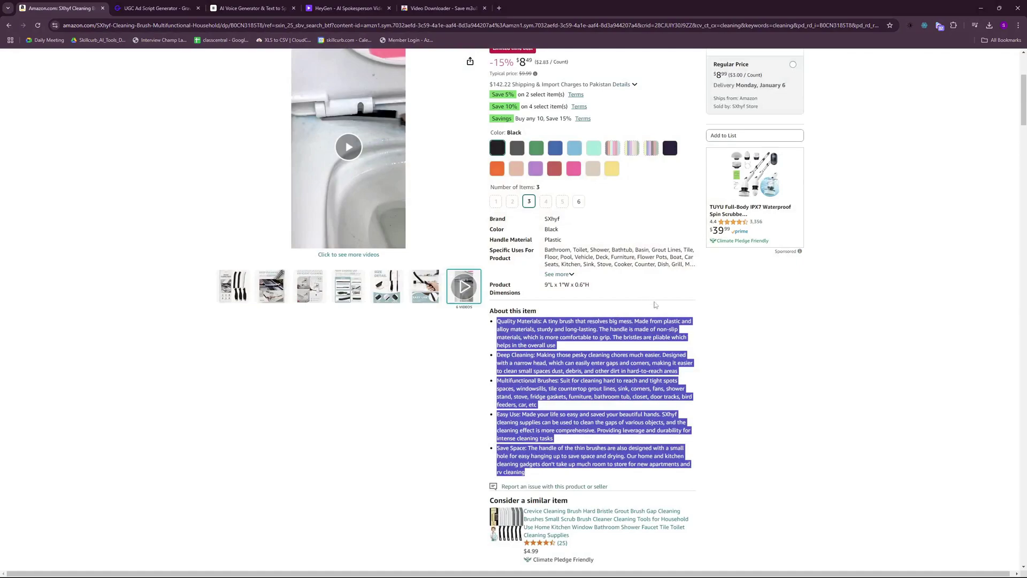
scroll(341, 454, up, 4)
scroll(341, 455, down, 1)
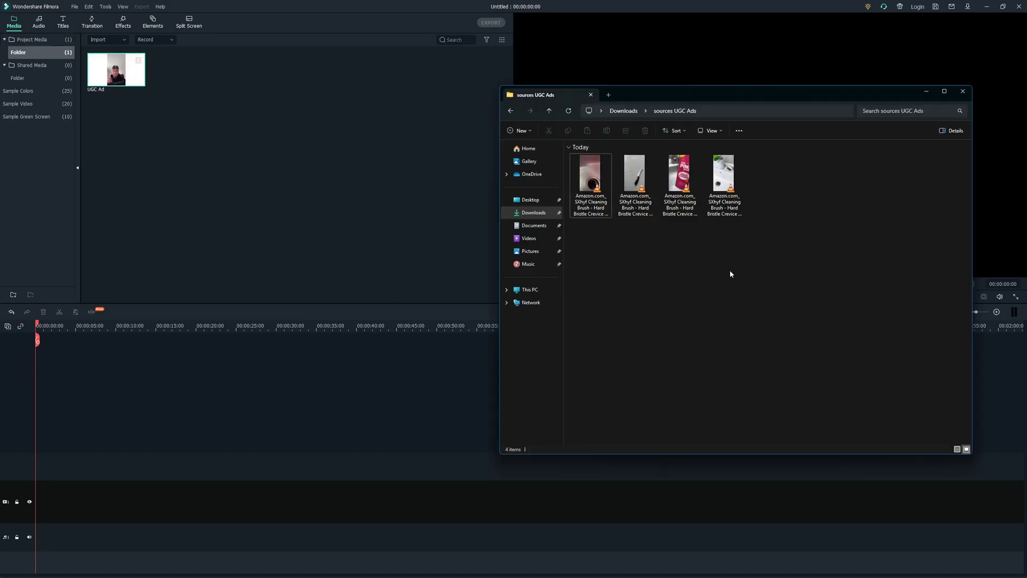
Step: Import the four Amazon clips from the sources UGC Ads folder into Filmora and place the UGC Ad clip at the timeline's start
drag(731, 261, 575, 160)
drag(588, 203, 280, 150)
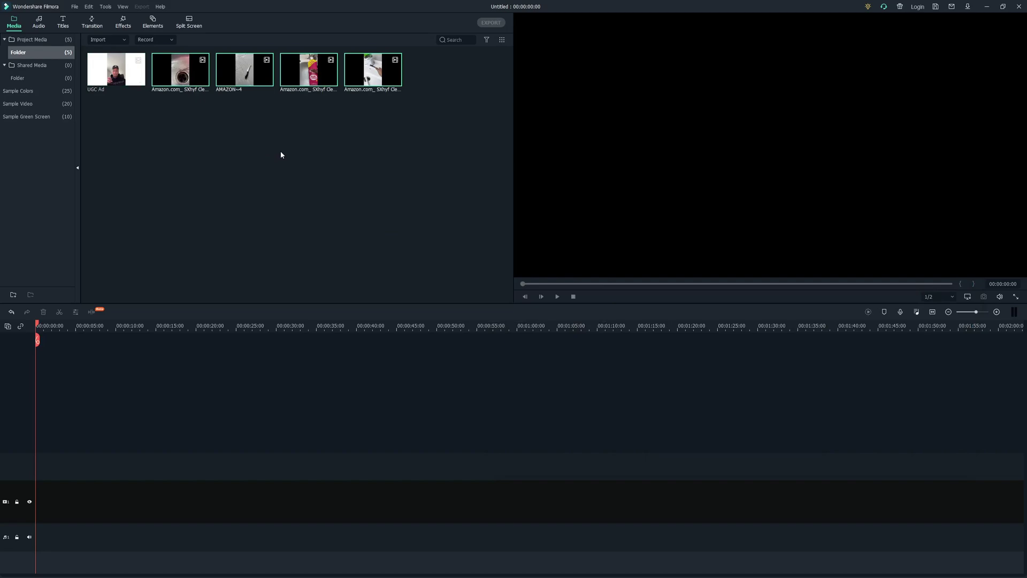
drag(111, 69, 151, 199)
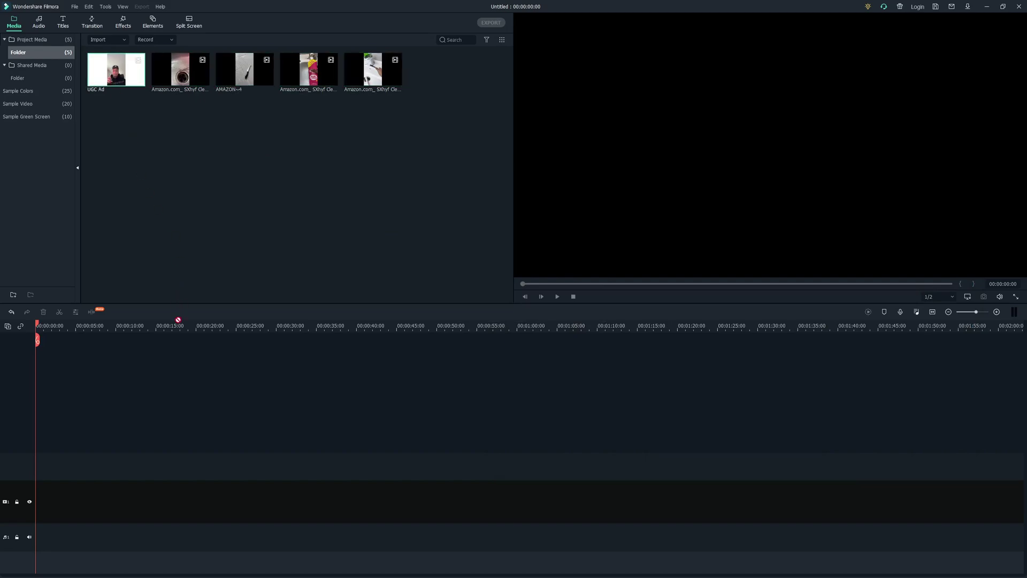
drag(178, 319, 37, 459)
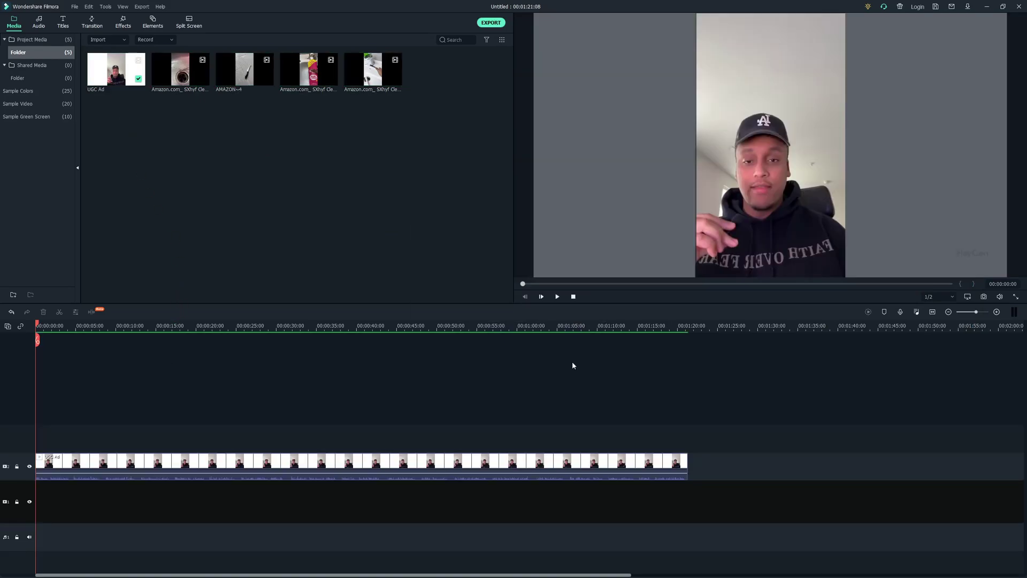
Step: Play the UGC Ad to about 00:00:03:15 and place the Amazon sink drain clip on the track above it
click(558, 297)
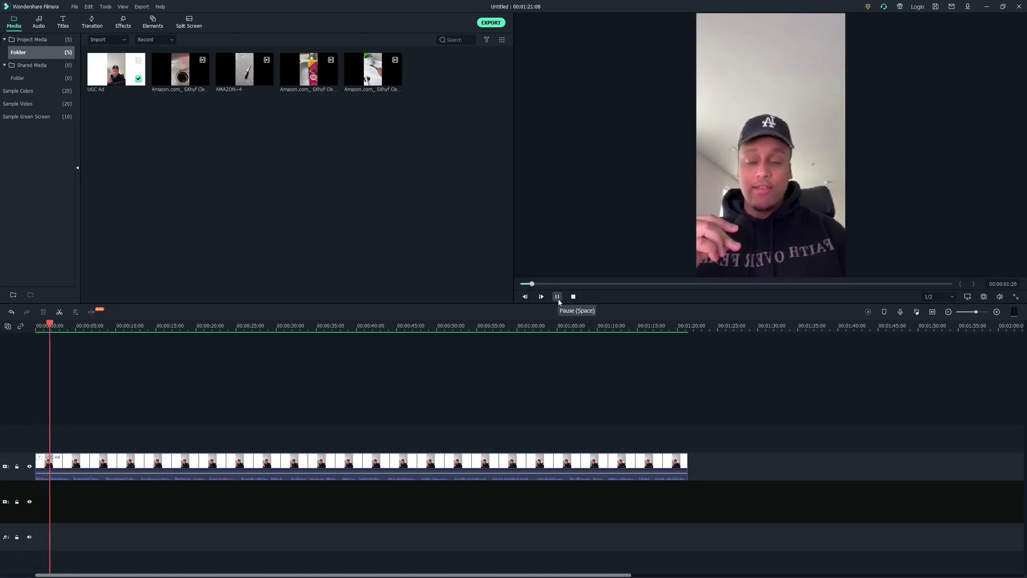
click(557, 298)
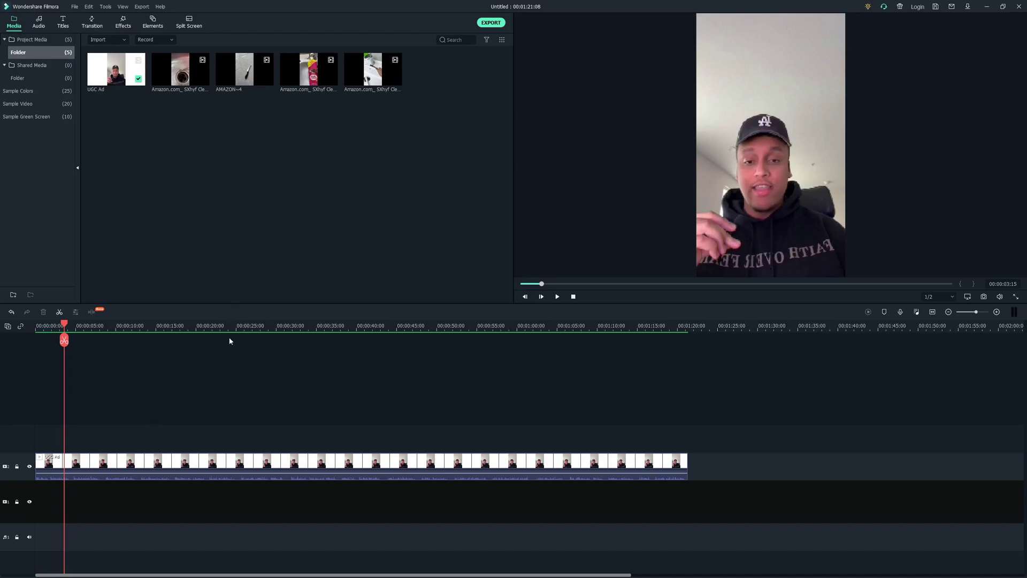
drag(181, 69, 71, 426)
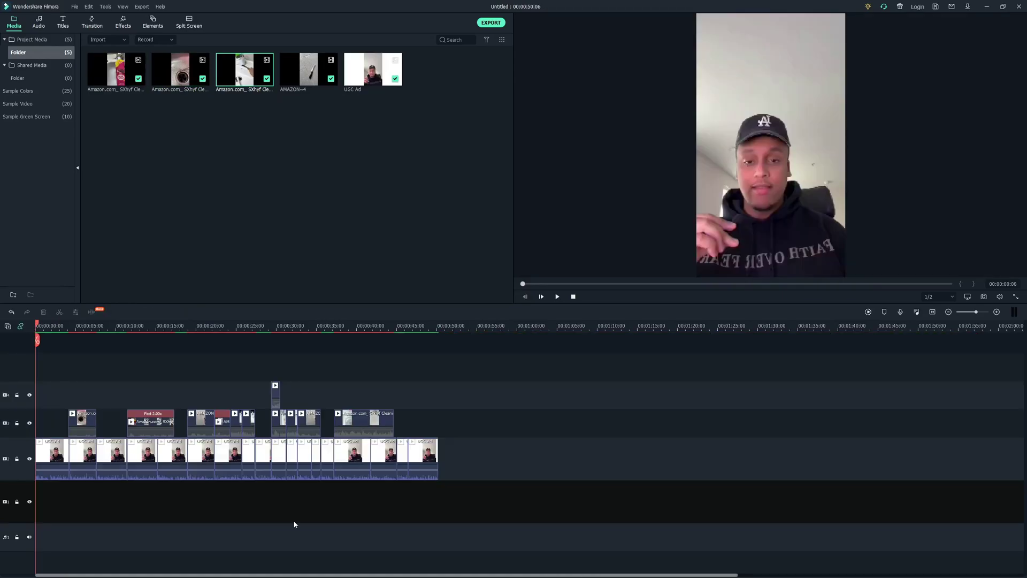
Step: Play back the edited ad from the start to review the inserted product clips
key(space)
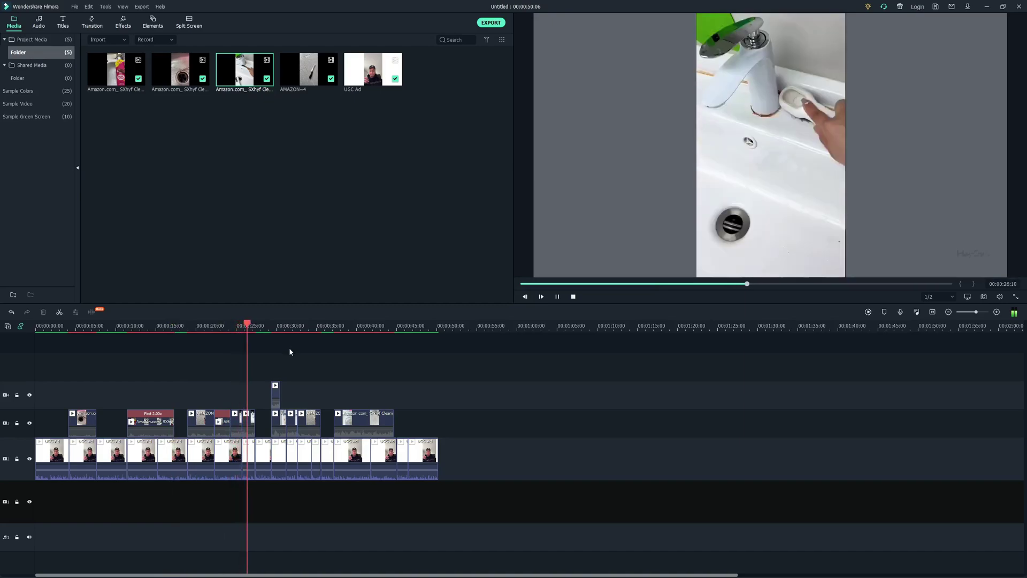
key(space)
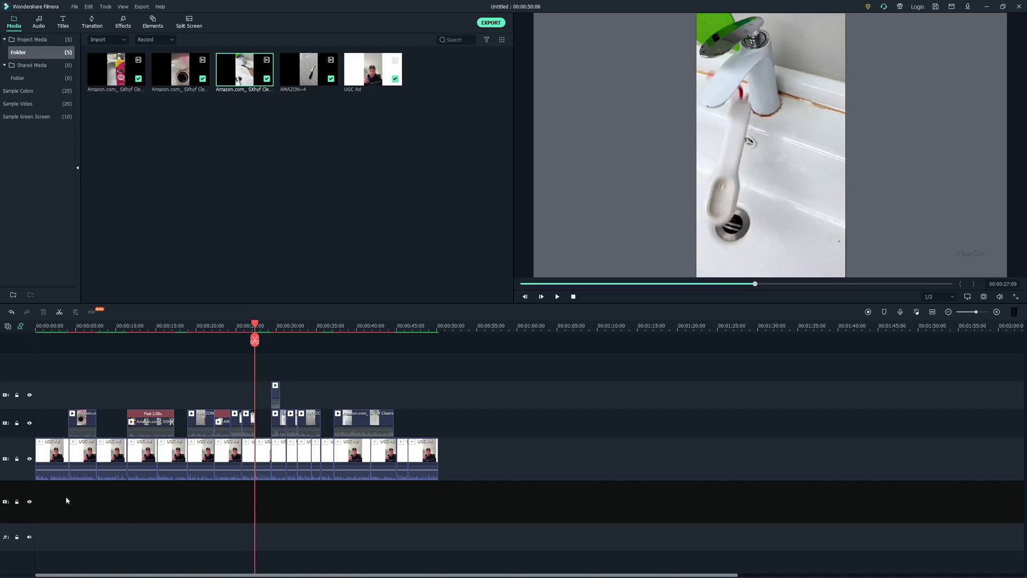
Step: Switch to Pixabay, preview energetic background tracks, and download "Upbeat - Energetic Rock Fun Happy Travel Background"
key(alt+Tab)
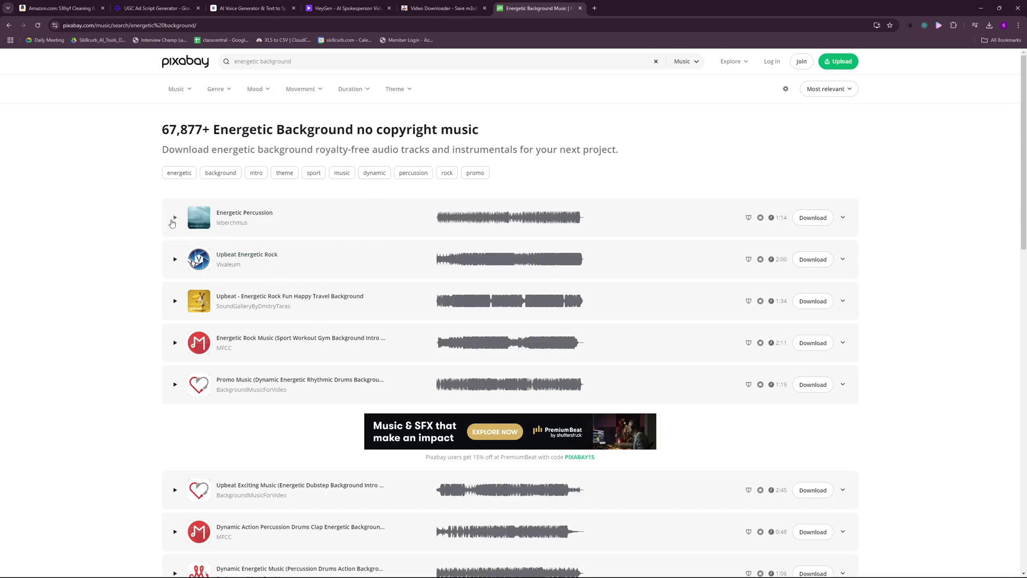
click(174, 219)
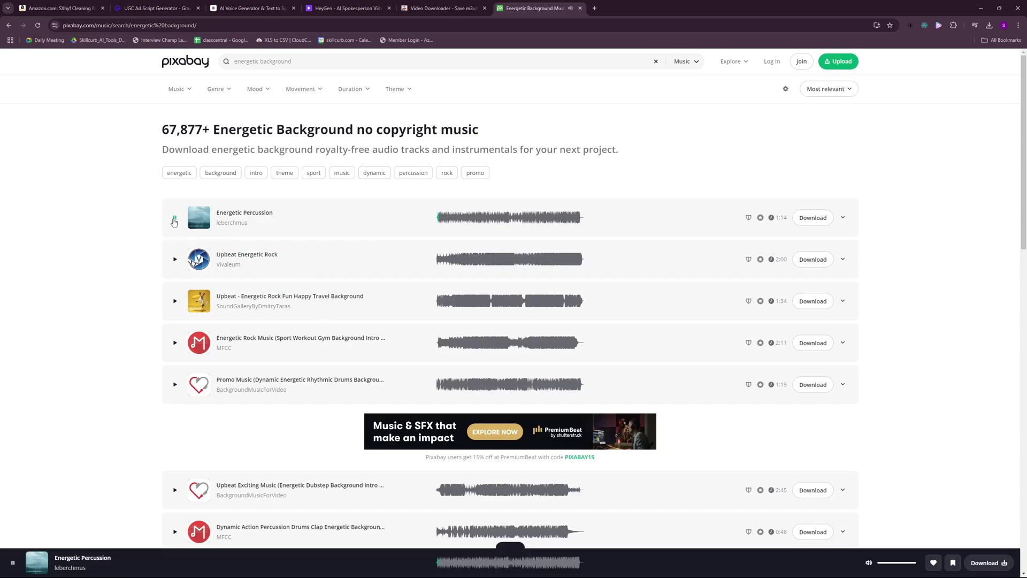
click(174, 260)
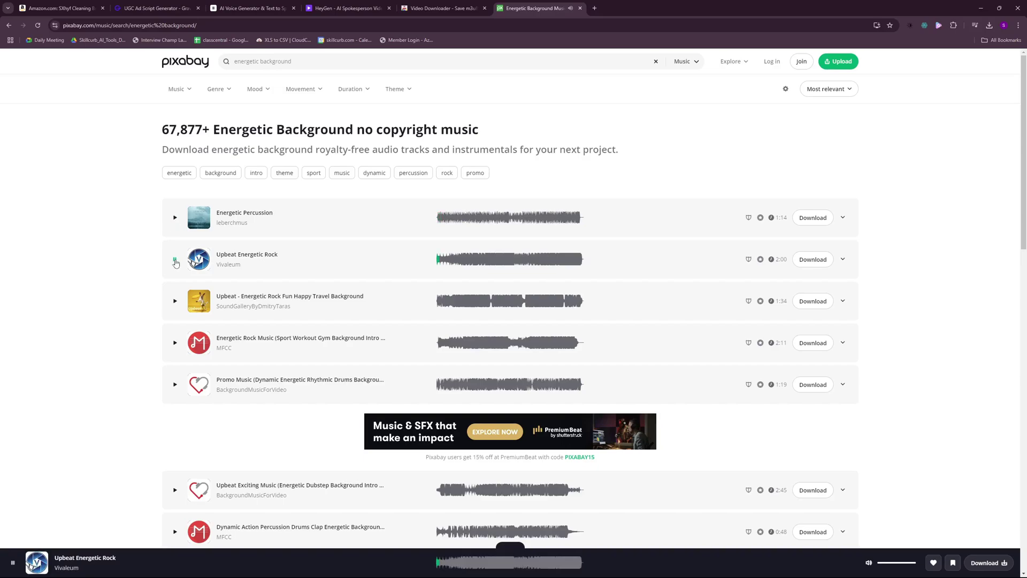
click(174, 344)
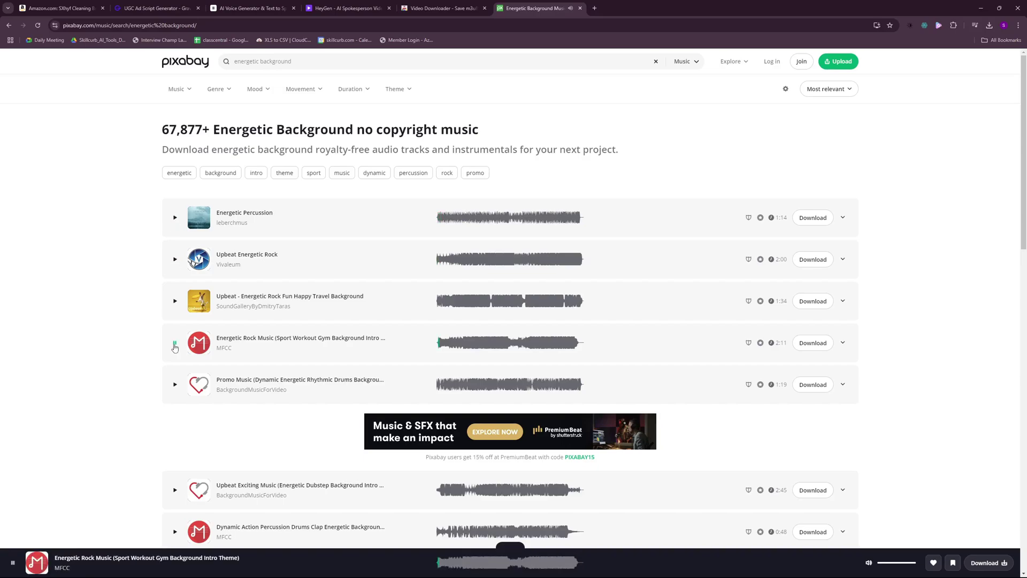
click(175, 384)
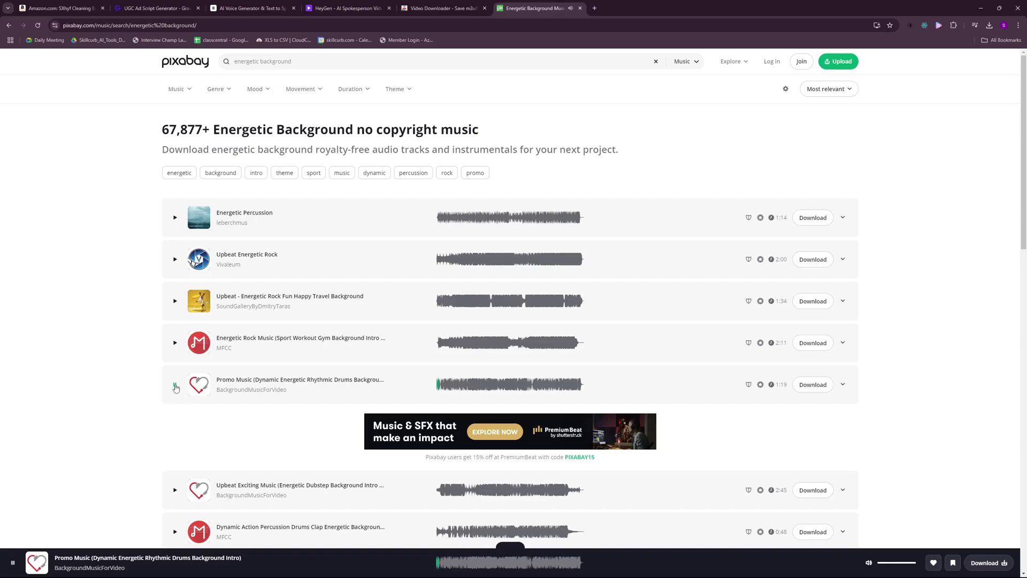
scroll(175, 387, down, 2)
click(175, 221)
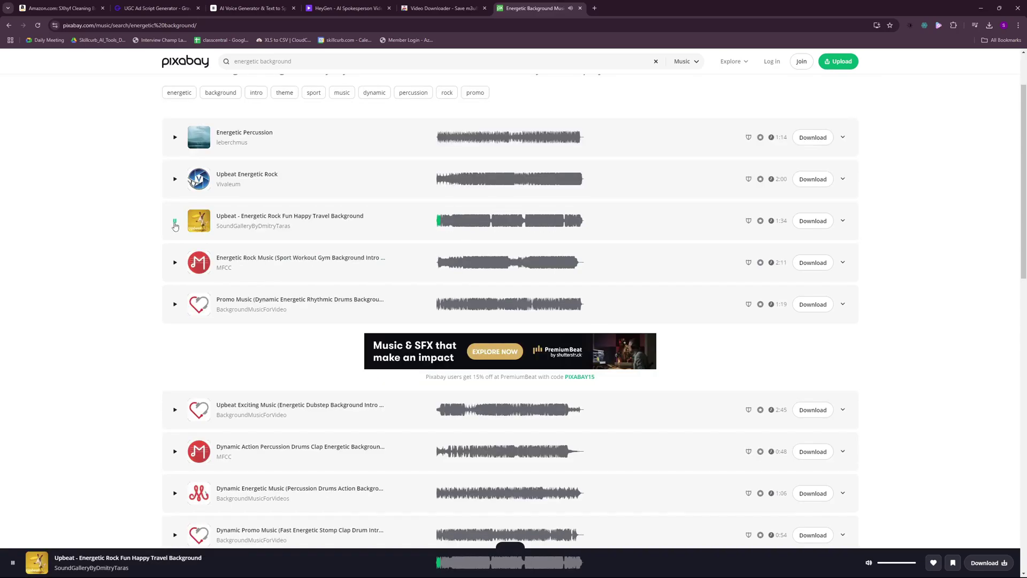
click(175, 222)
click(990, 27)
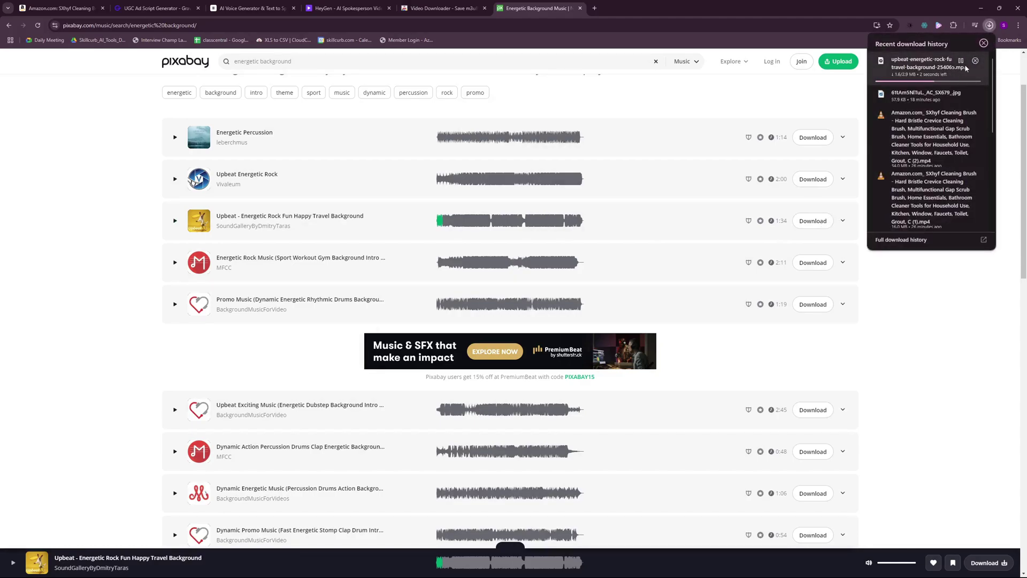
Step: Return to Filmora, put the downloaded music on the audio track, and cut it off at the video's end, 00:00:50:06
click(458, 294)
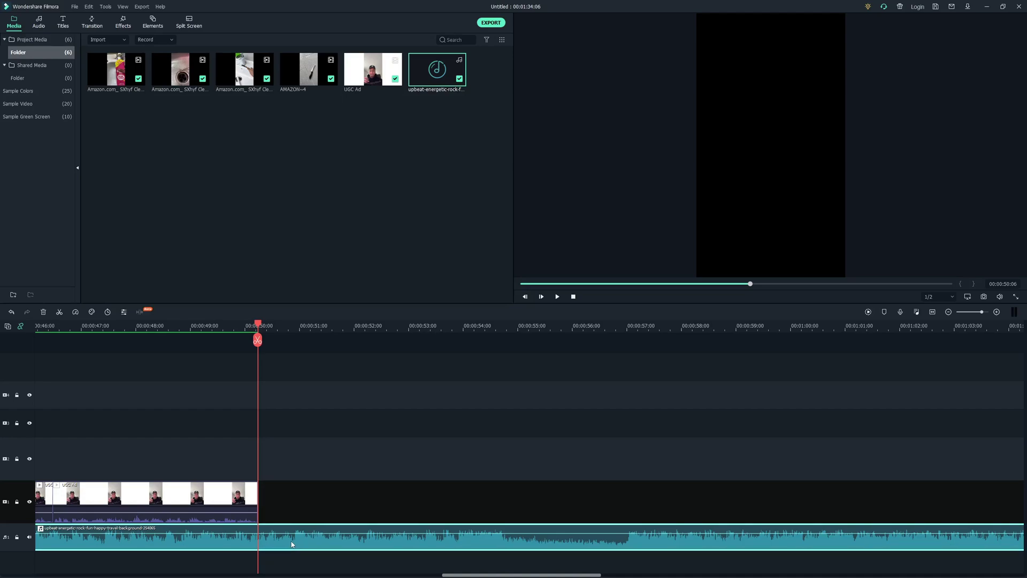
key(ctrl+b)
key(Delete)
Step: Lower the background music clip's volume to about -21 dB
double_click(243, 538)
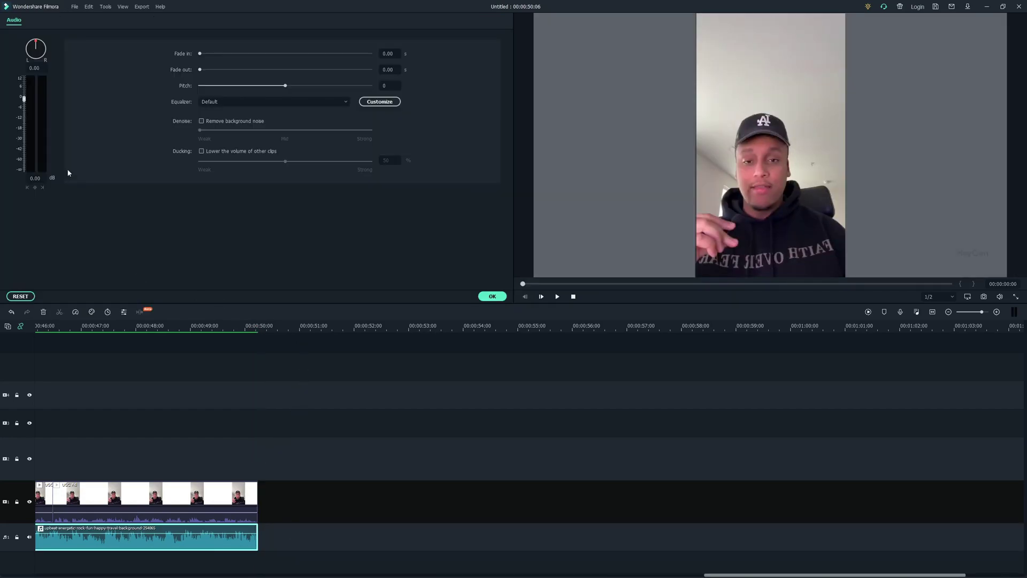
drag(24, 100, 27, 130)
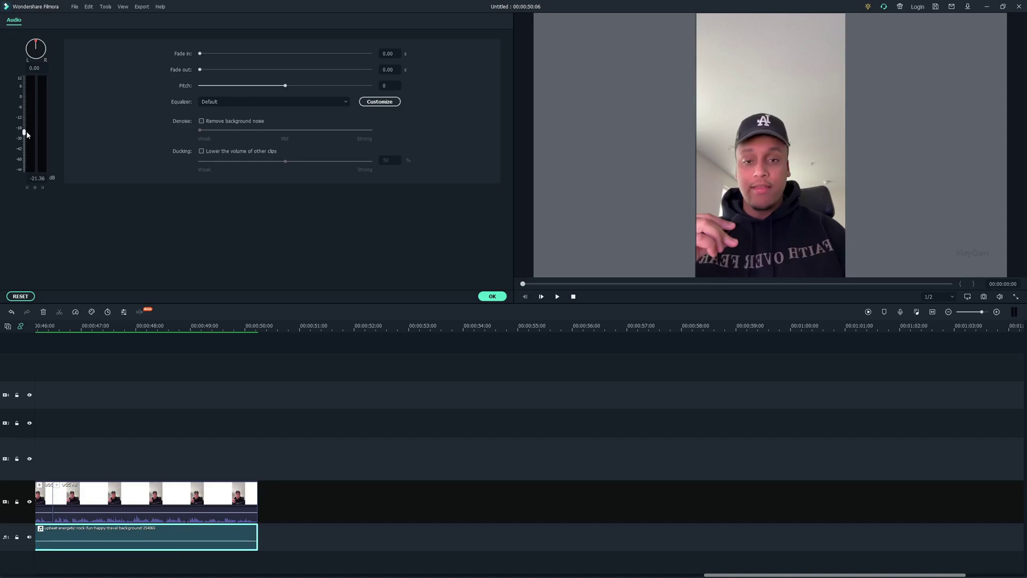
click(491, 296)
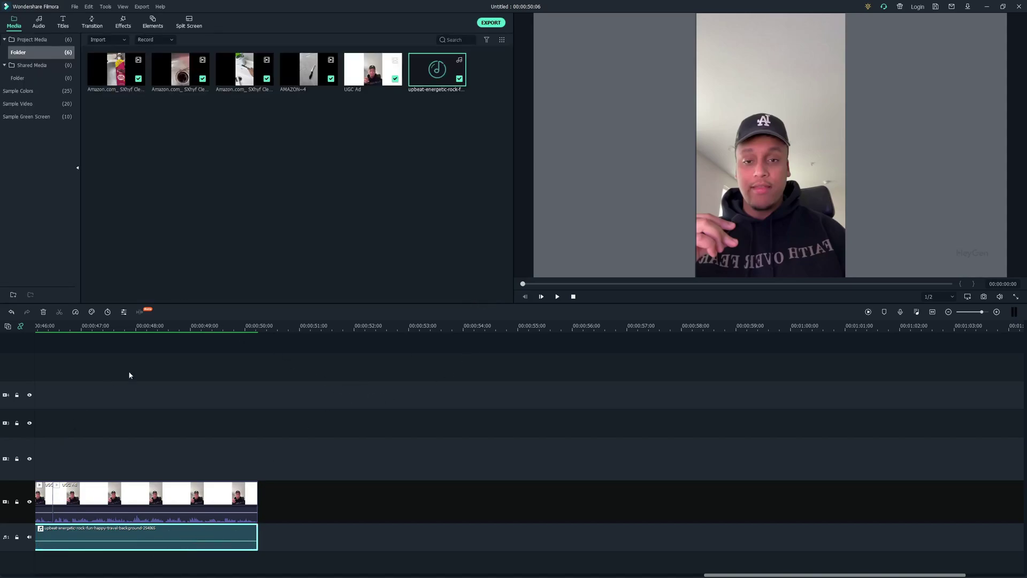
Step: Check the music level against the voiceover in playback and set the music clip's volume to -29.04 dB
click(557, 297)
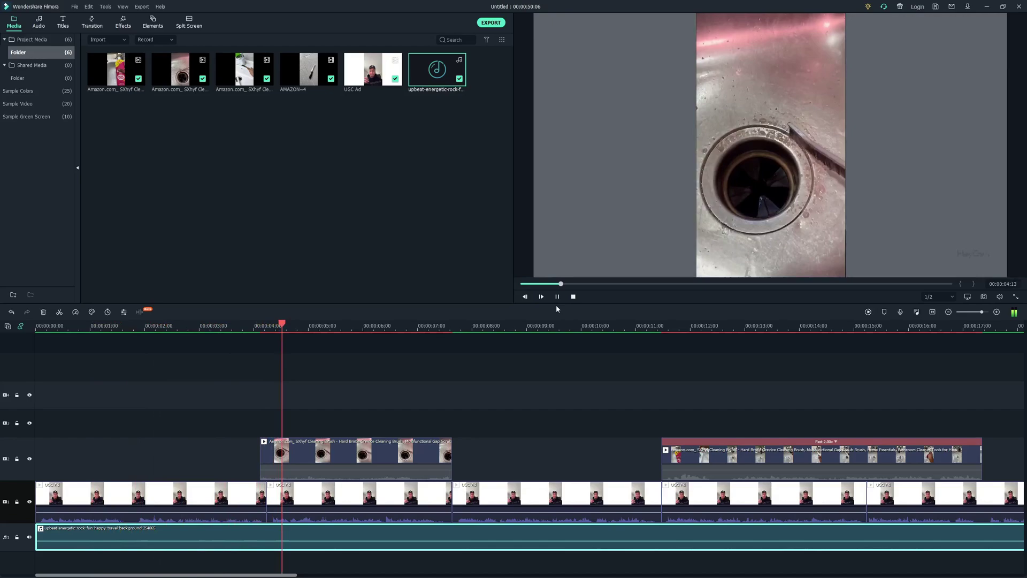
click(557, 296)
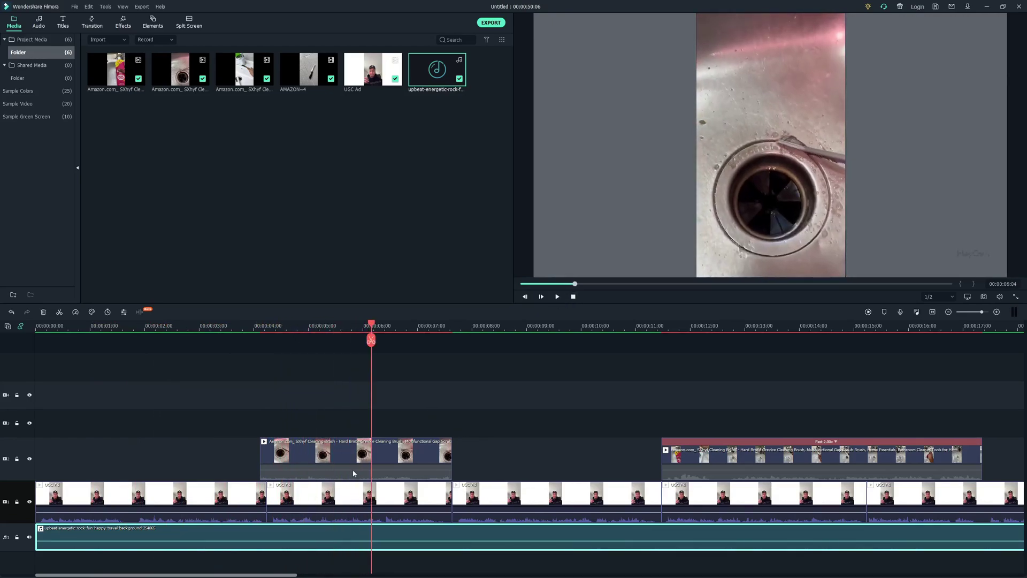
double_click(175, 541)
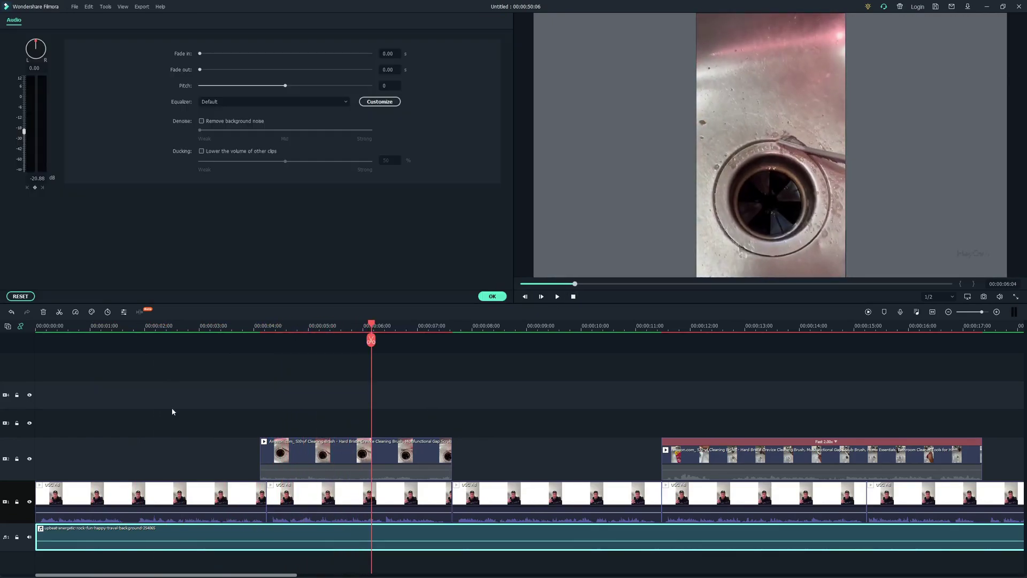
drag(24, 132, 23, 138)
click(557, 297)
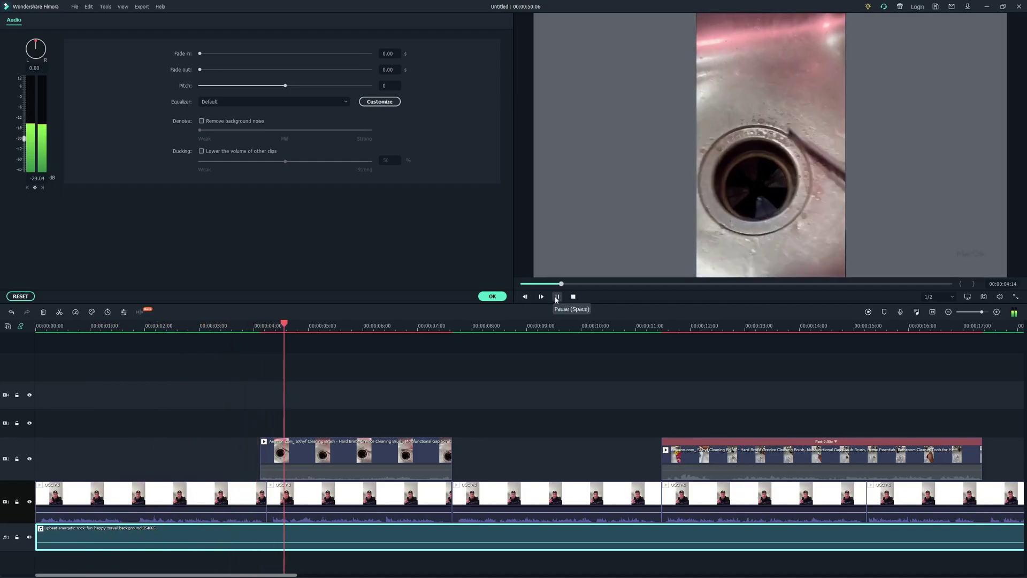
click(557, 297)
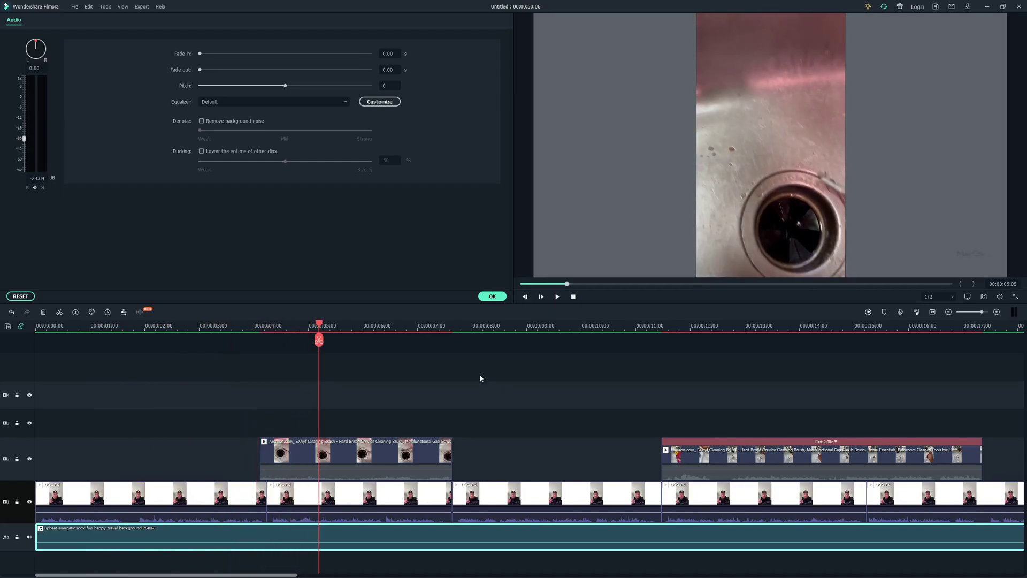
click(491, 295)
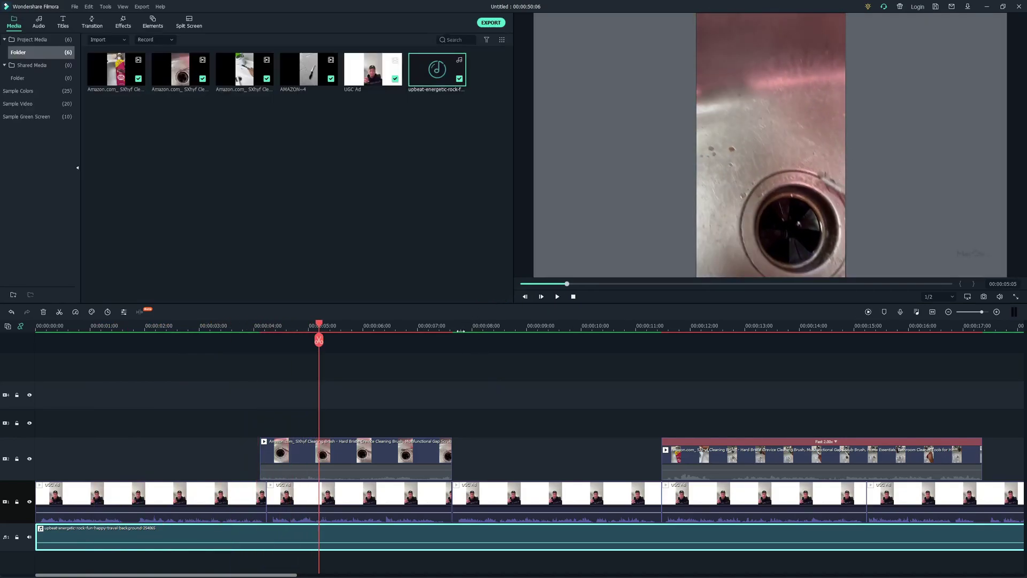
Step: Set up a local MP4 export named "UGC AD final", saved in the "Create your own UGC" folder under D:/Skillcurb/videos
click(88, 454)
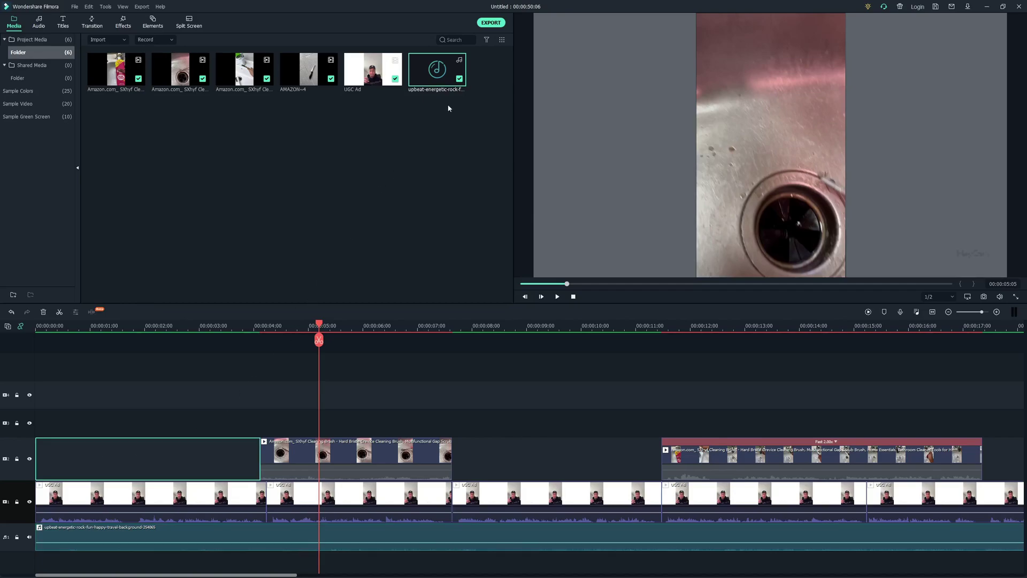
click(491, 22)
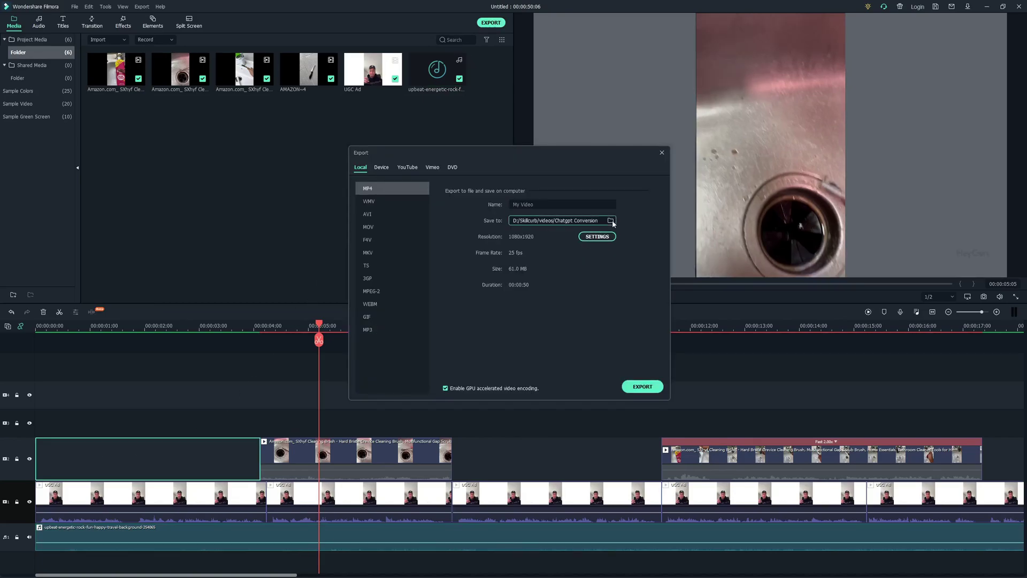
click(544, 206)
text(UGC AD final)
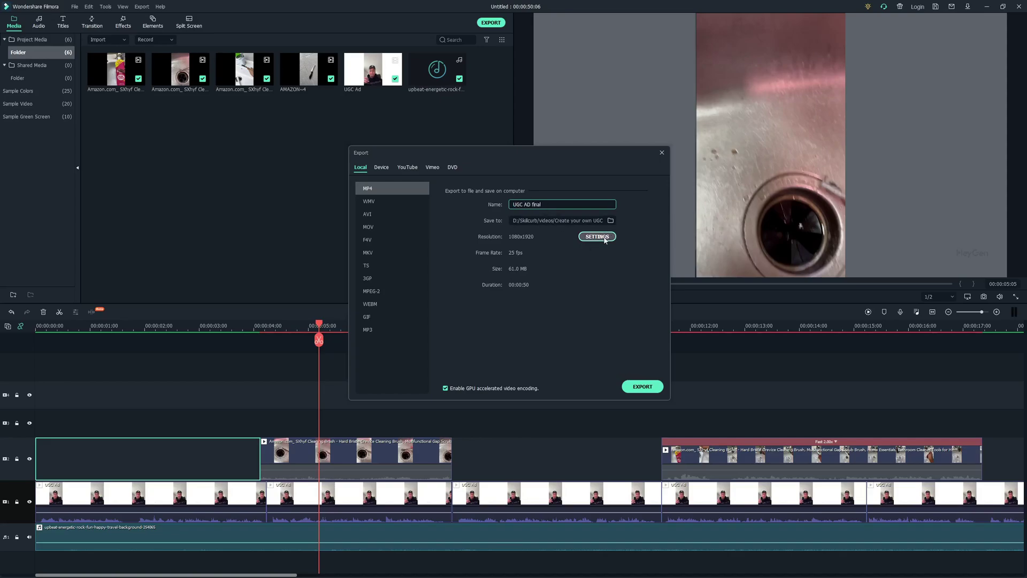
Step: Set the export frame rate to 60 fps and export the video
click(597, 236)
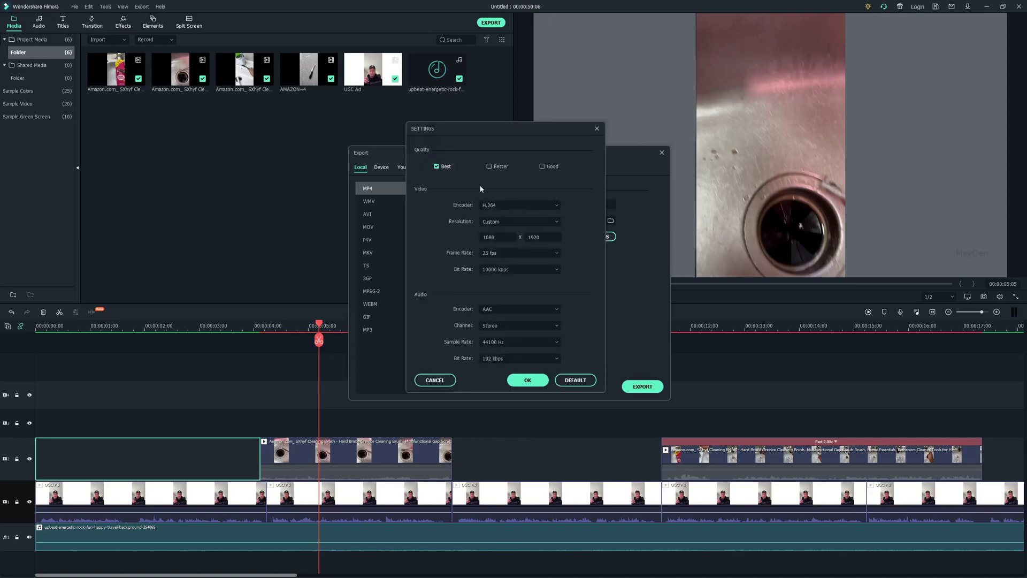
click(504, 255)
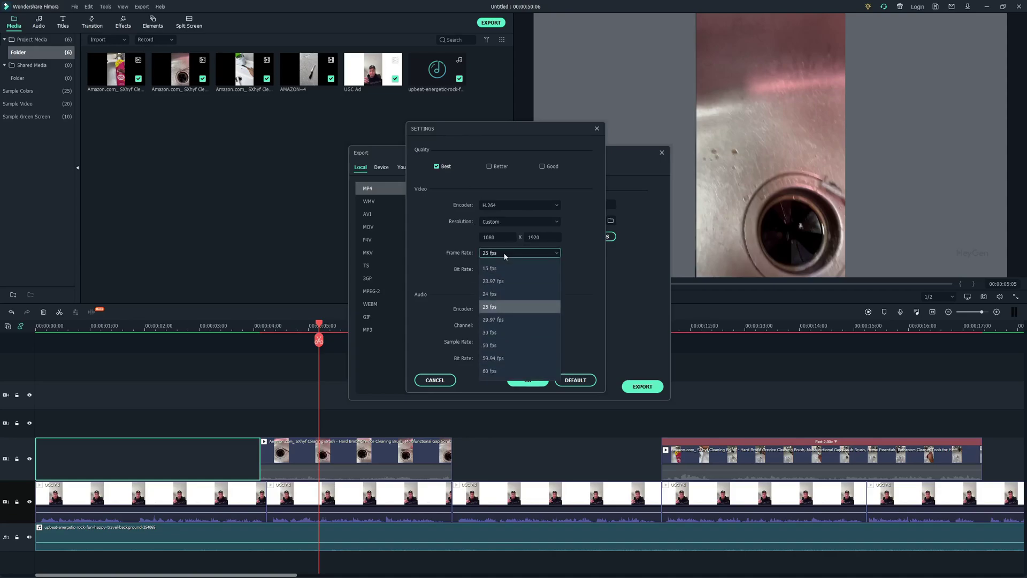
click(503, 371)
click(528, 382)
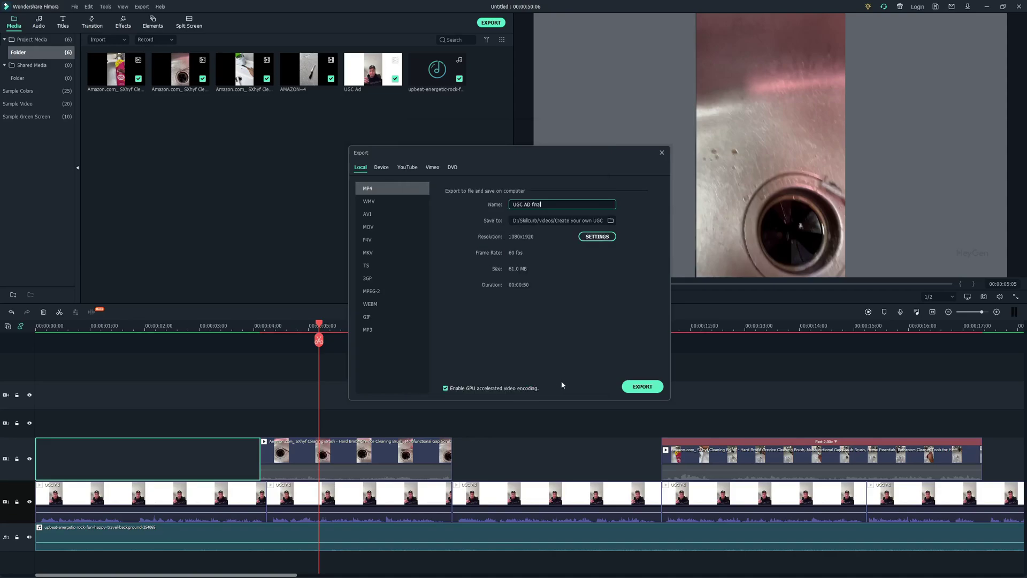
click(643, 387)
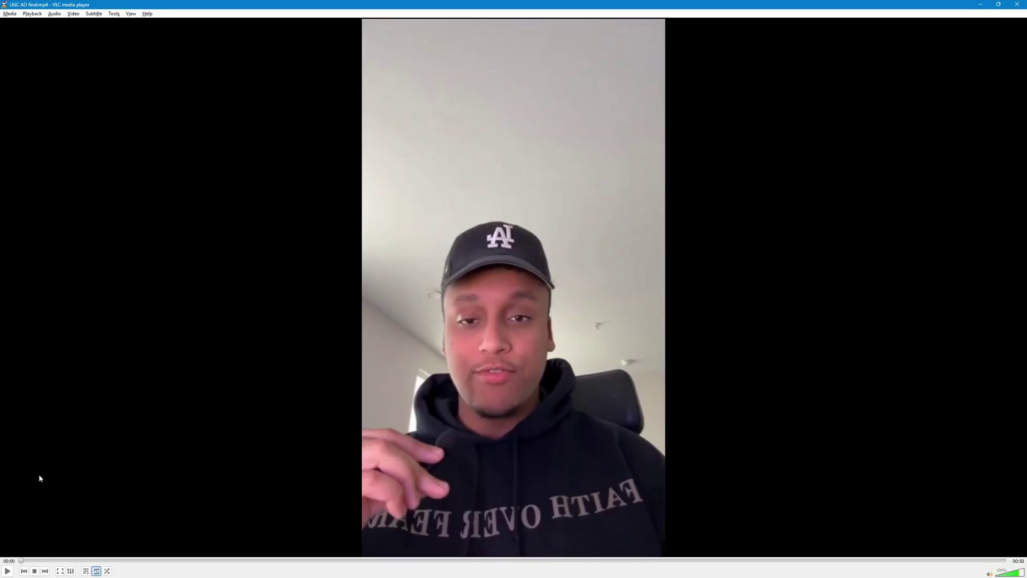
Step: Play the exported UGC AD final video in VLC media player and return to the Amazon brush listing
click(9, 572)
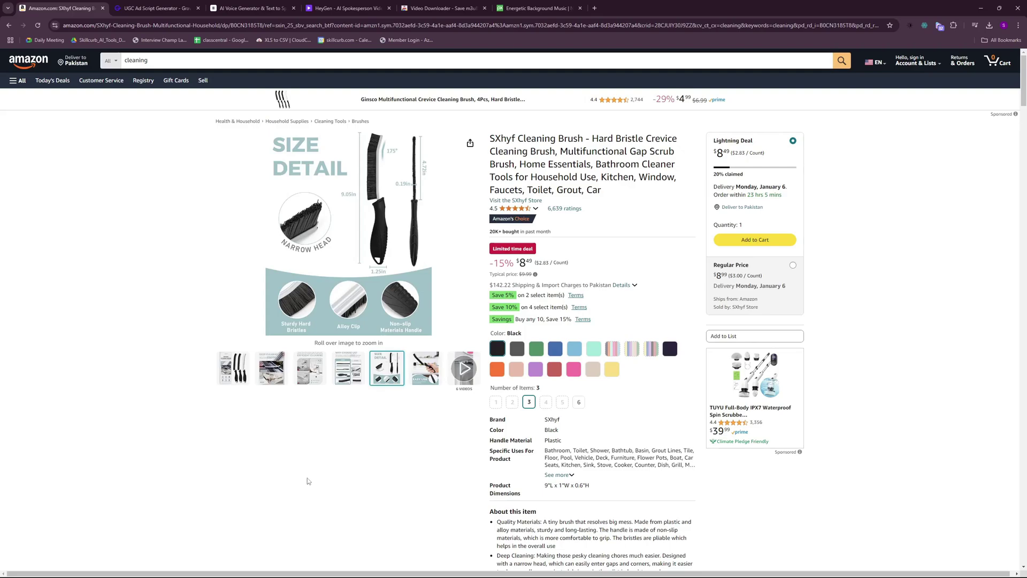
scroll(308, 481, down, 1)
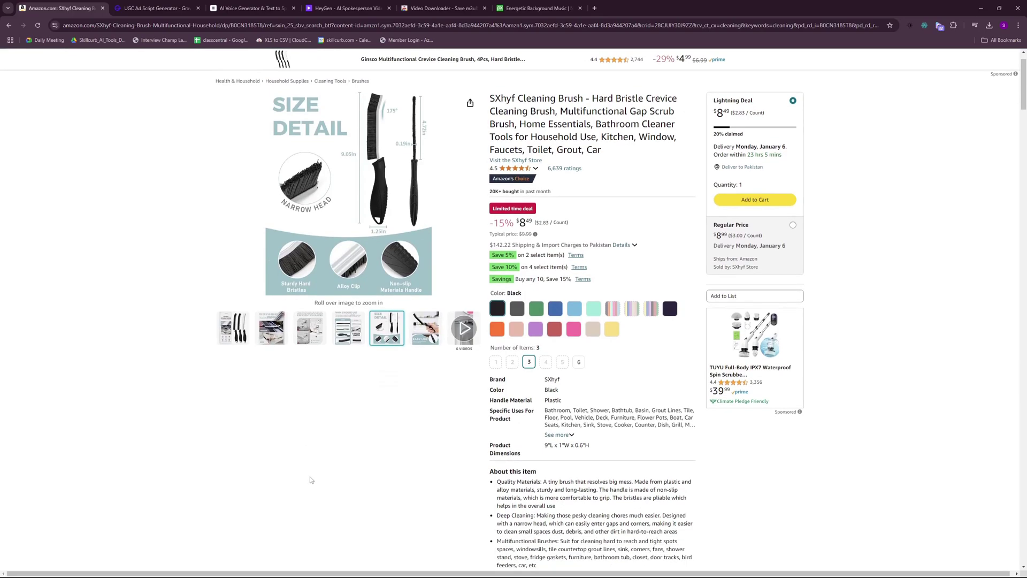
scroll(308, 479, down, 3)
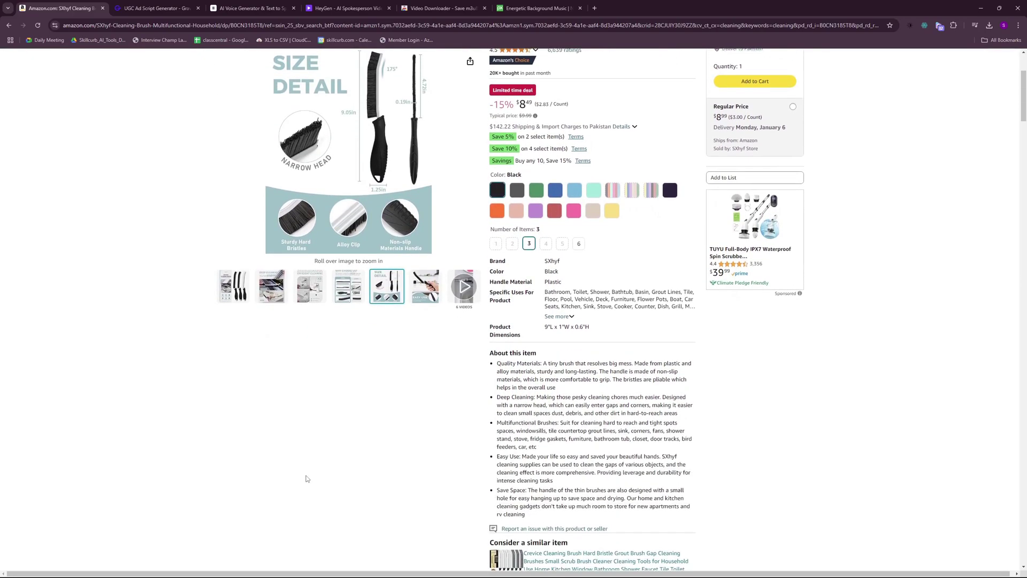
click(152, 7)
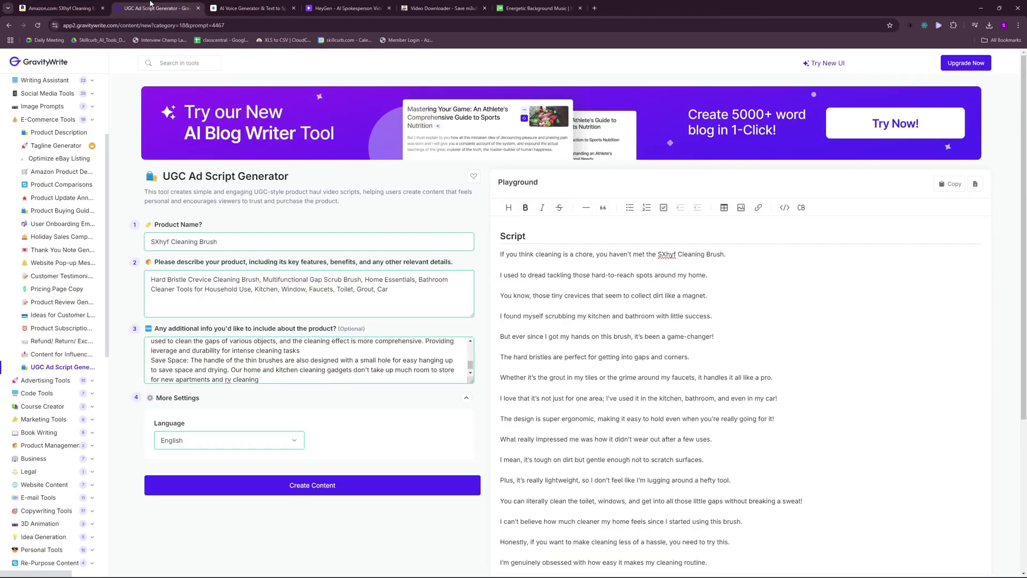
click(250, 7)
click(343, 7)
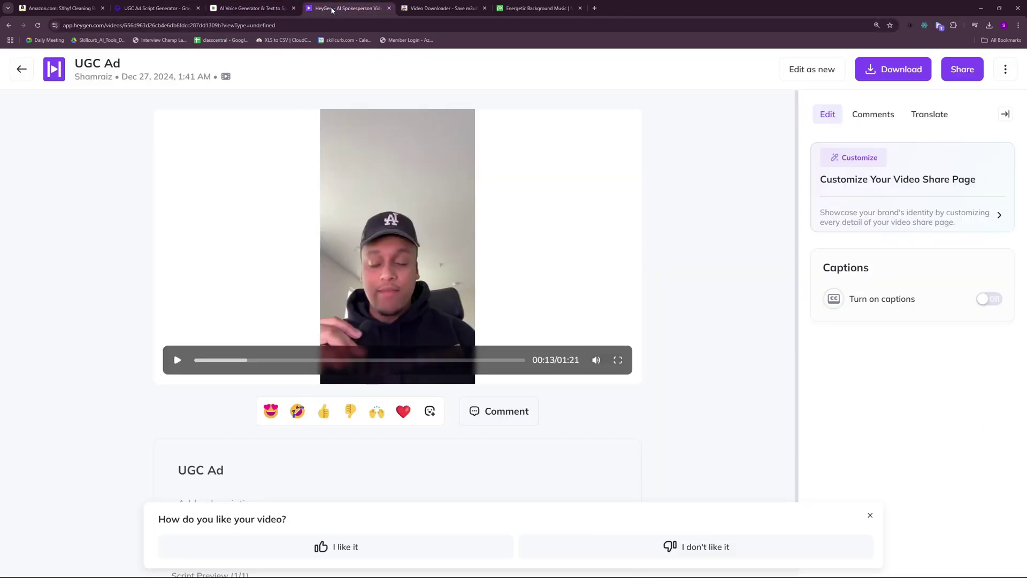
click(58, 8)
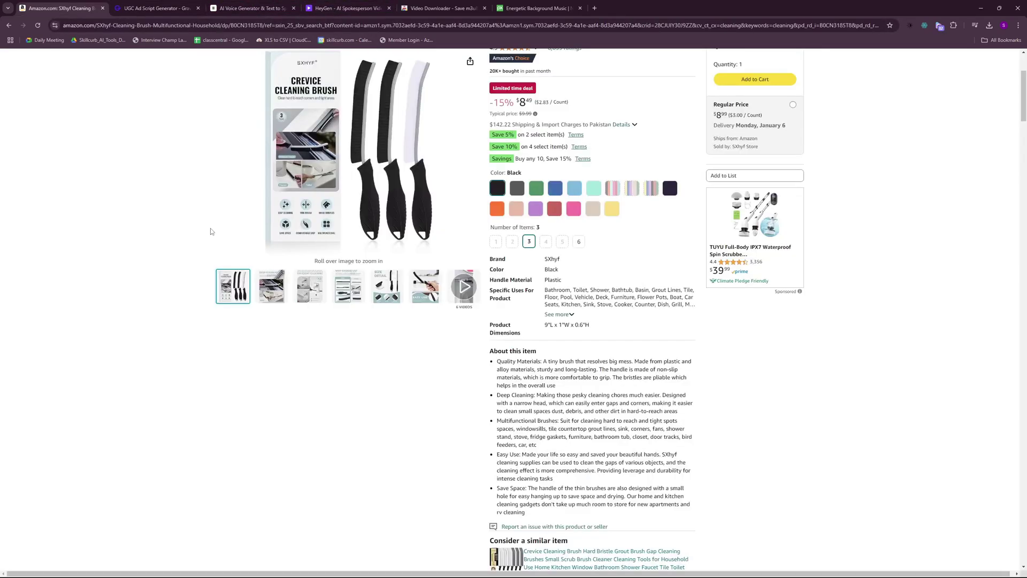
click(497, 6)
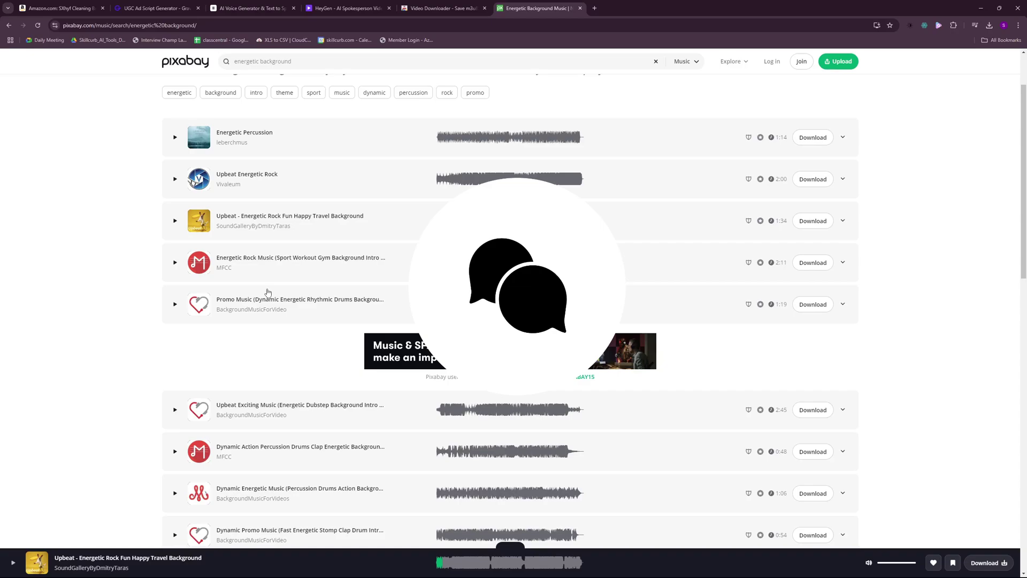
scroll(269, 293, down, 5)
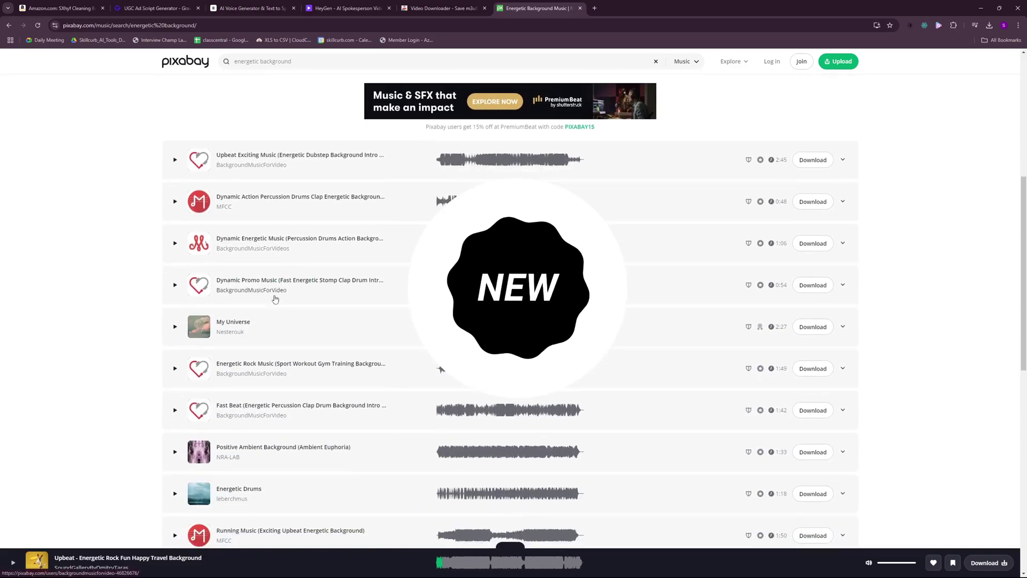
scroll(275, 299, down, 7)
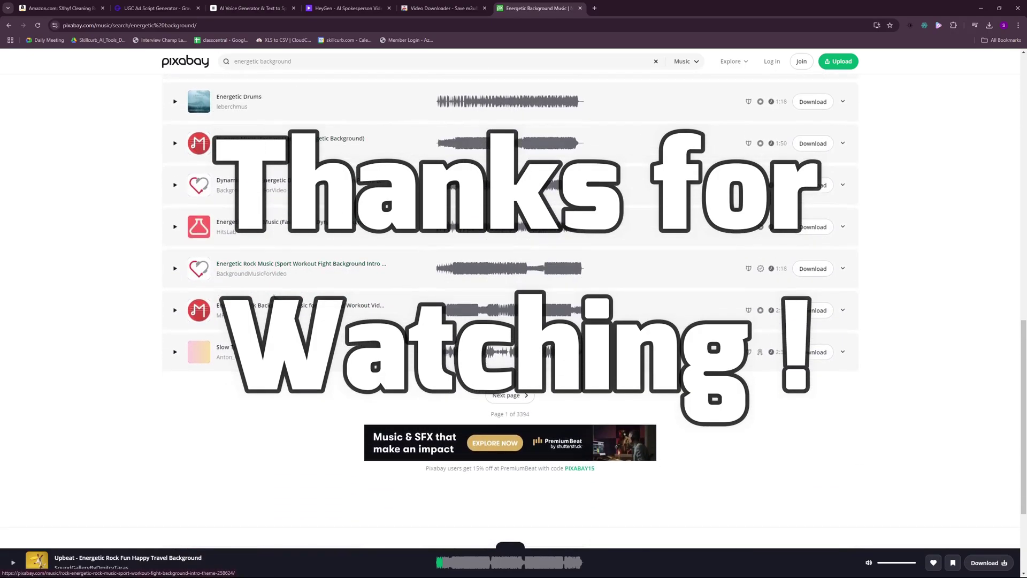
scroll(273, 298, down, 3)
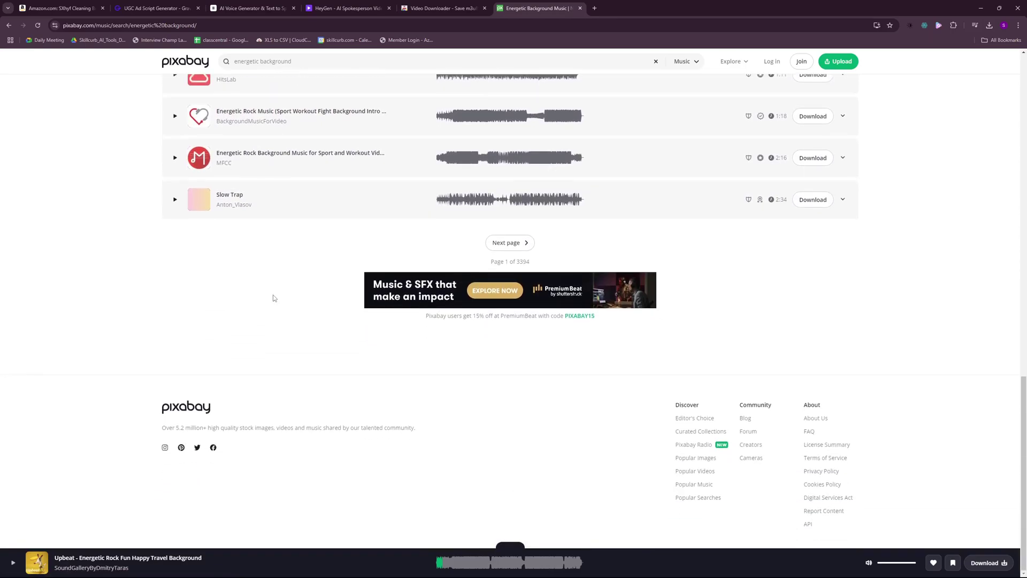
scroll(272, 297, up, 6)
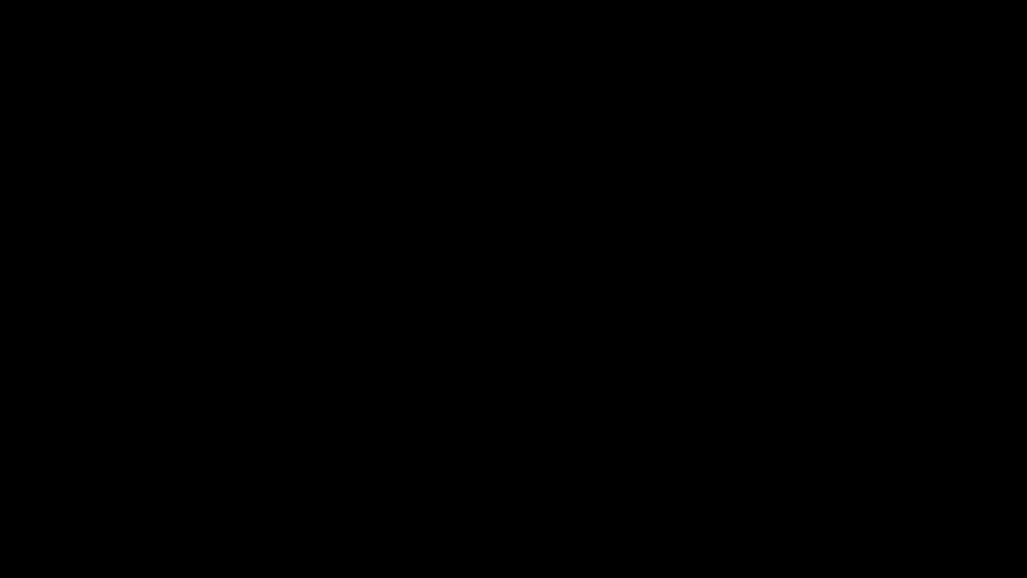